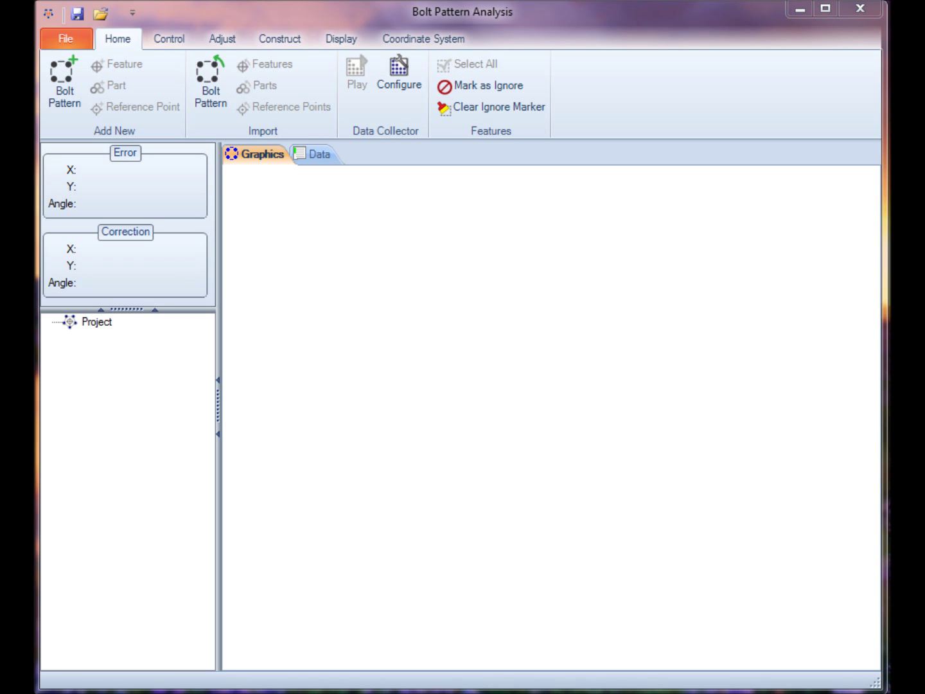
- Add a new bolt pattern and select its default name 'Pattern1' in the data sheet
left_click(66, 107)
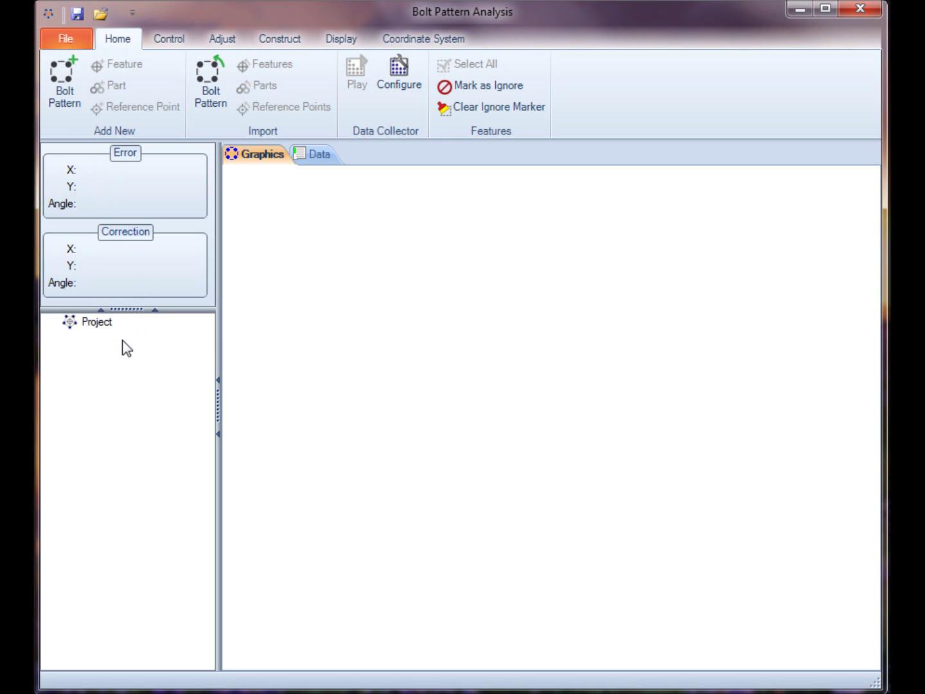
left_click(324, 156)
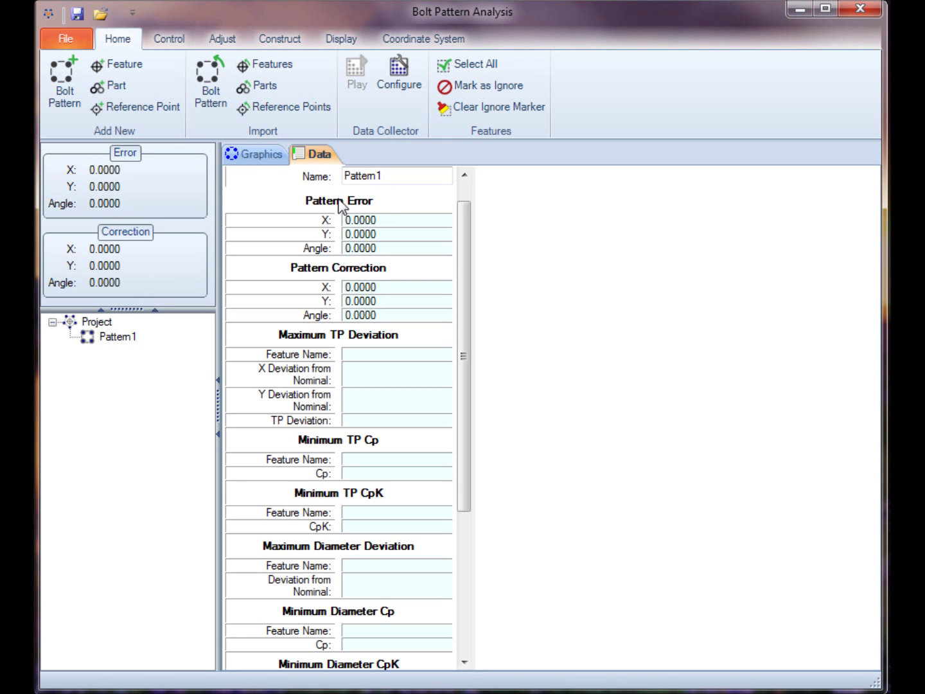
left_click(397, 176)
left_click_drag(389, 177, 332, 178)
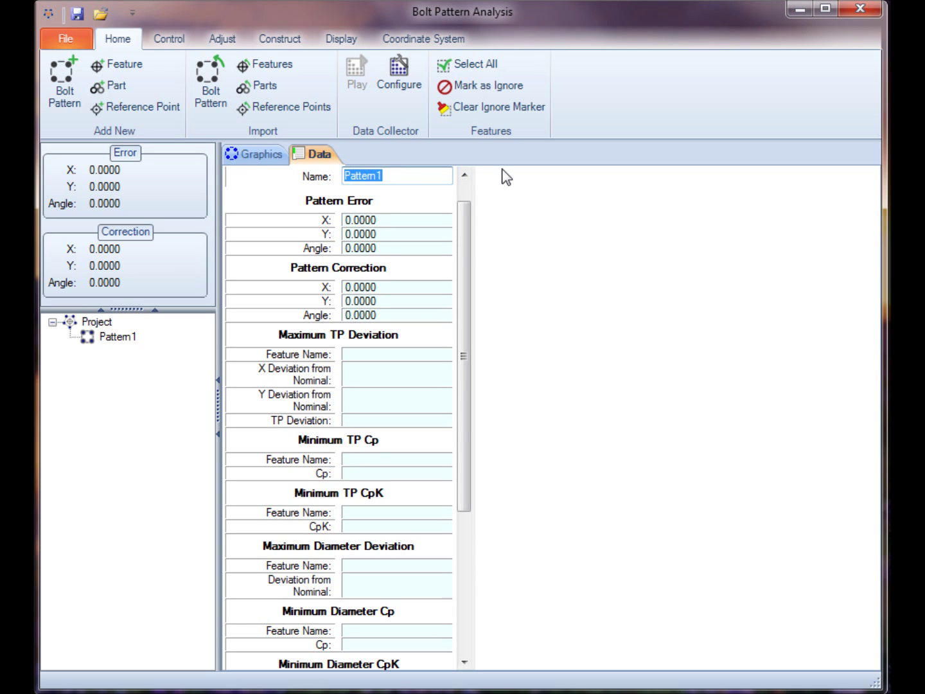
- Rename the pattern to 'Hole Pattern' and add a first feature to it
type("Hole")
type(" Paa")
key("BackSpace")
type("ttern")
key("BackSpace")
key("BackSpace")
type("rn")
left_click(124, 339)
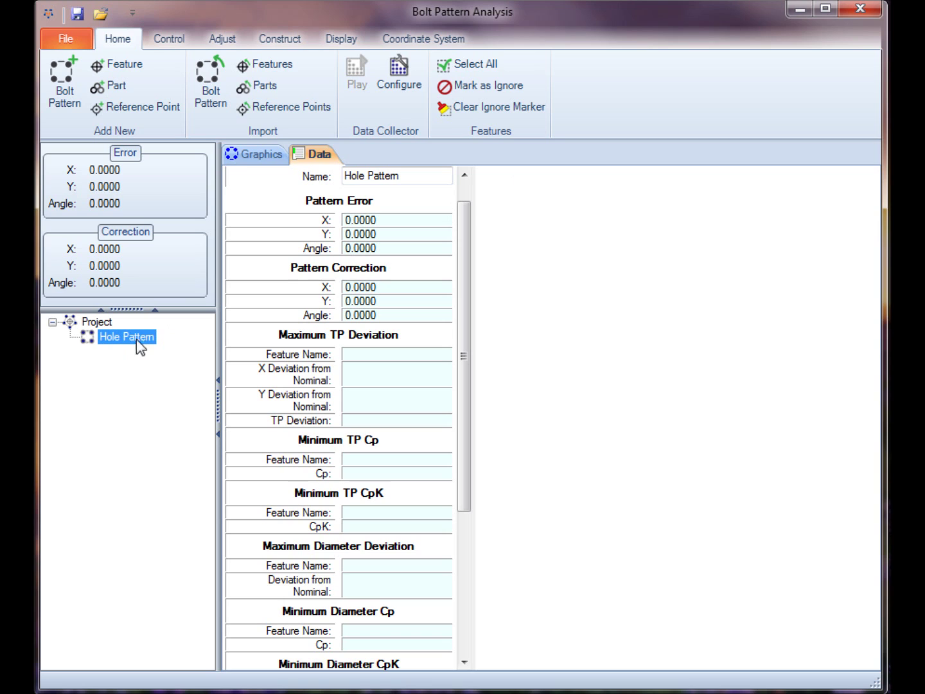
left_click(124, 66)
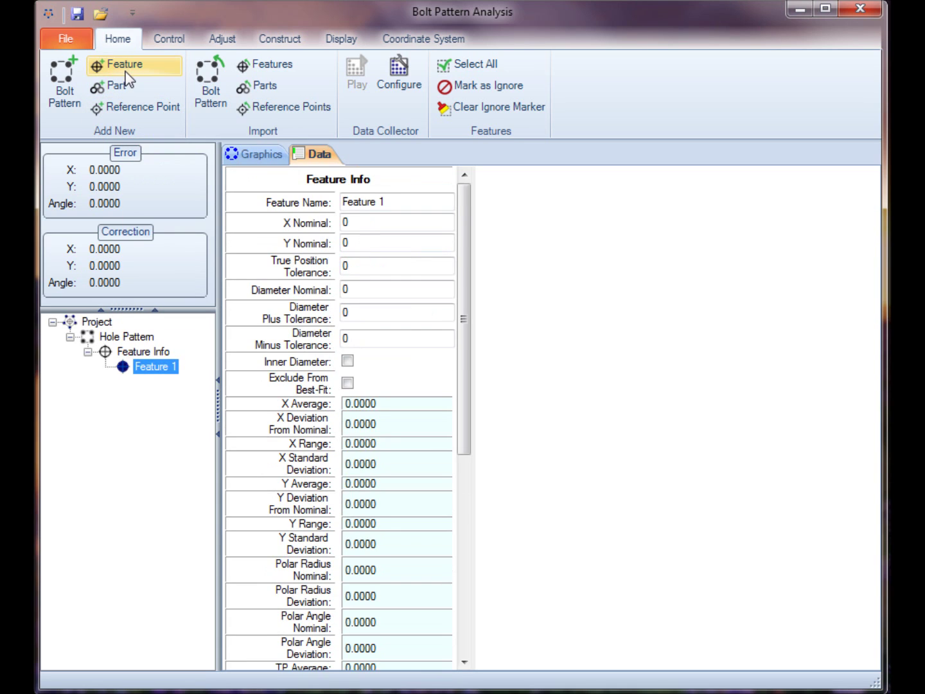
- Rename Feature 1 to 'Hole 1' at X 100, Y 100 with 0.25 position tolerance
left_click_drag(418, 199, 192, 205)
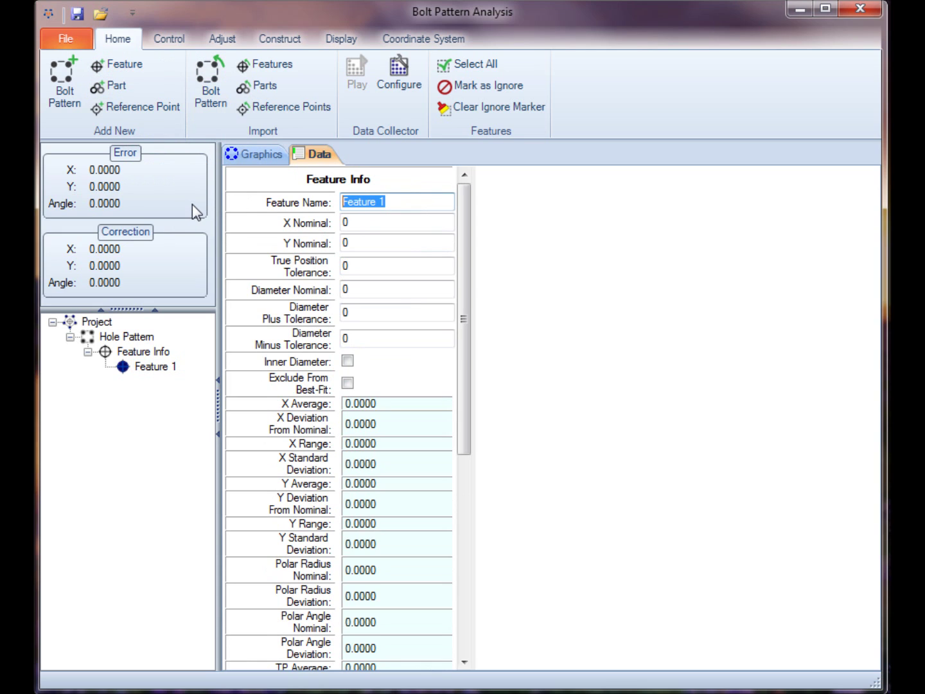
type("Hole 1")
key("Return")
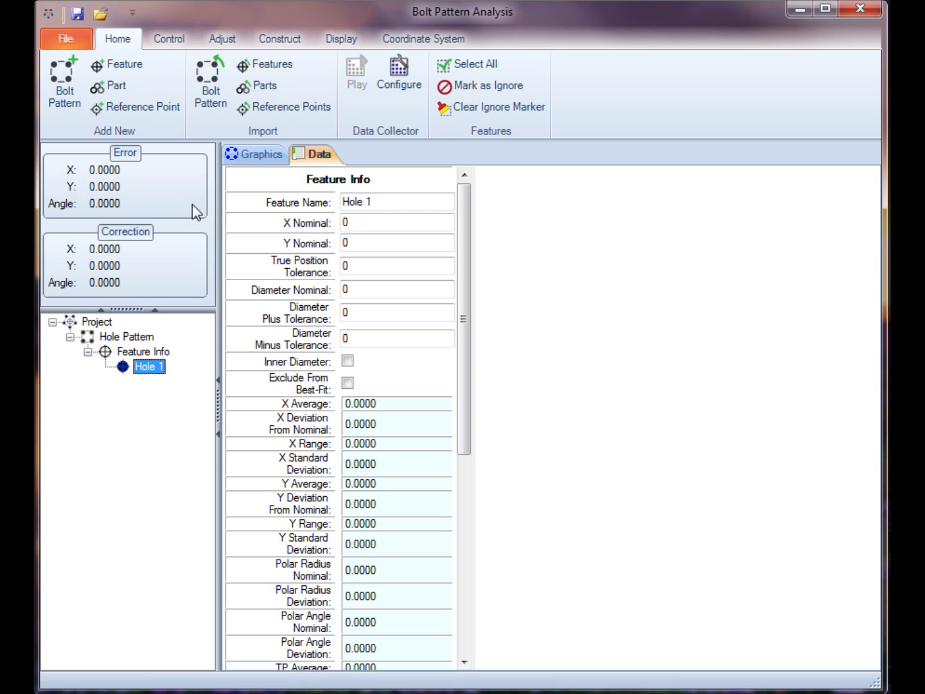
double_click(360, 222)
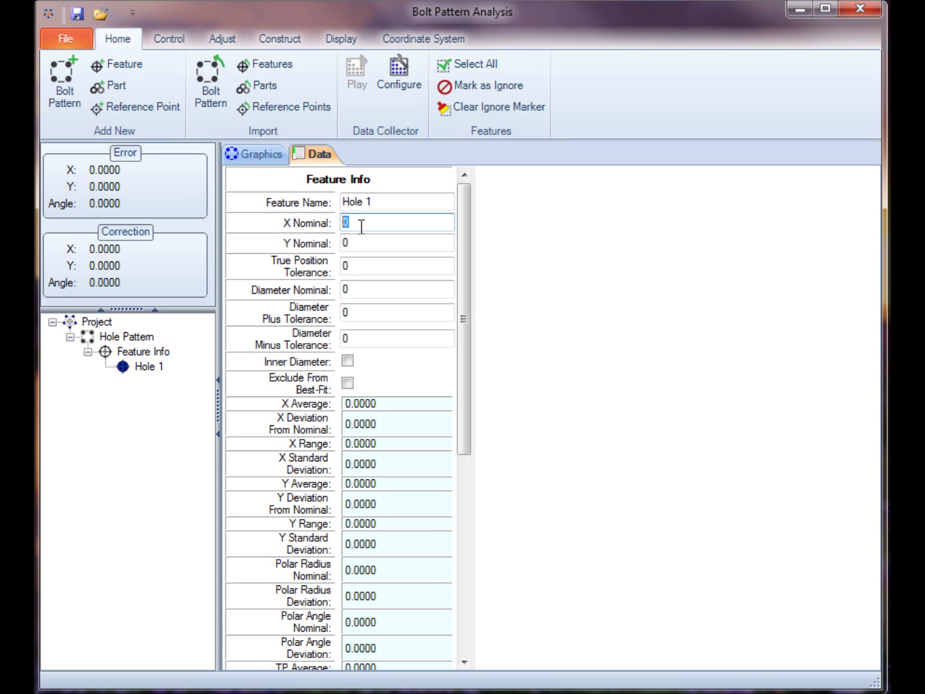
type("100")
key("Tab")
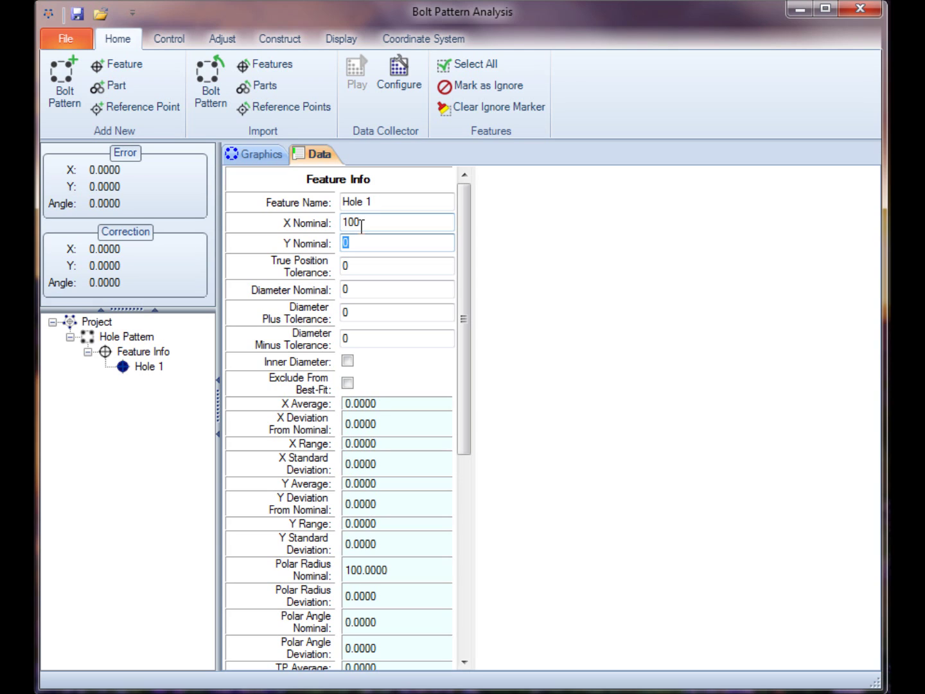
type("100")
key("Tab")
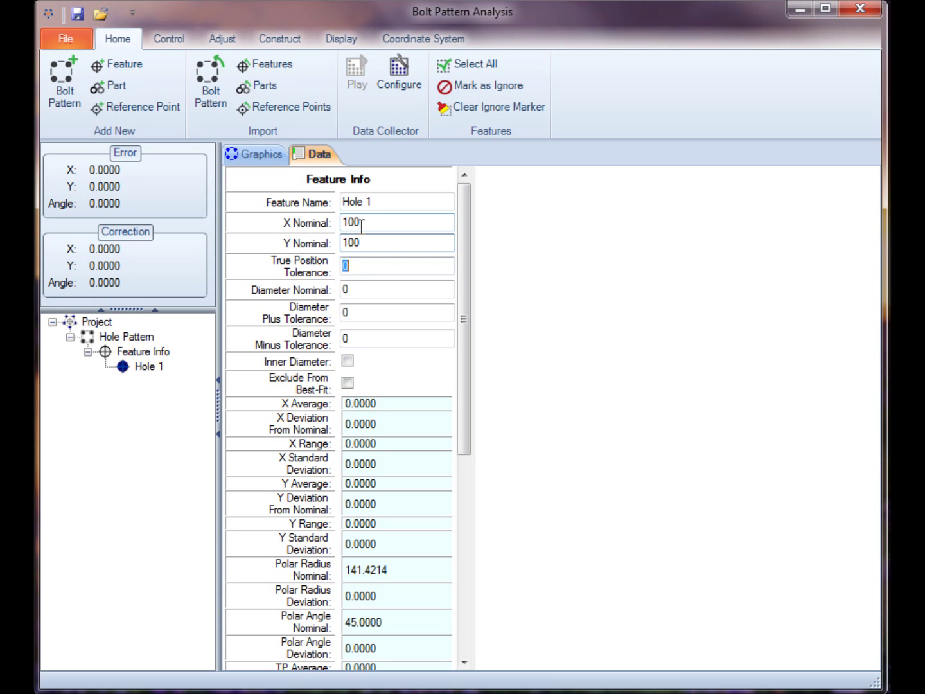
type(".25")
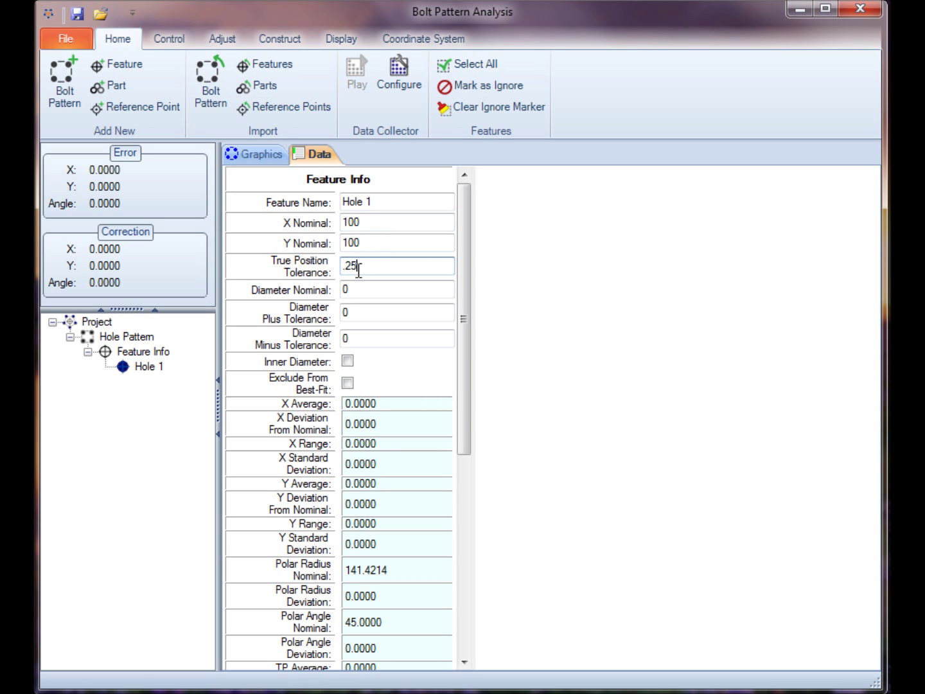
key("Tab")
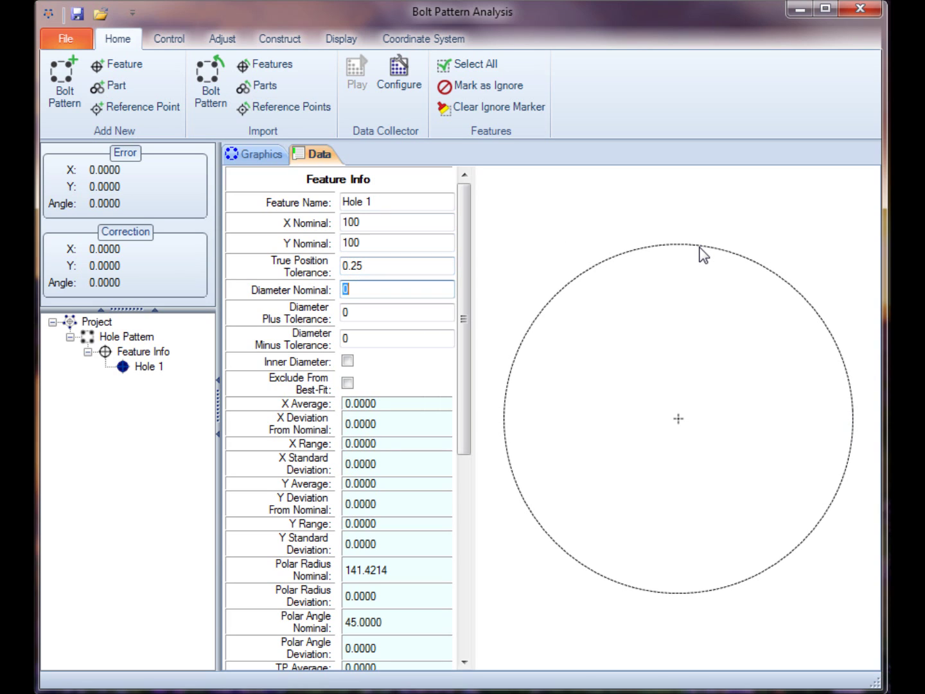
- Give Hole 1 an inner diameter of 5 ±0.1, preview graphics, and add Feature 2
type("5")
key("Tab")
type("0.1")
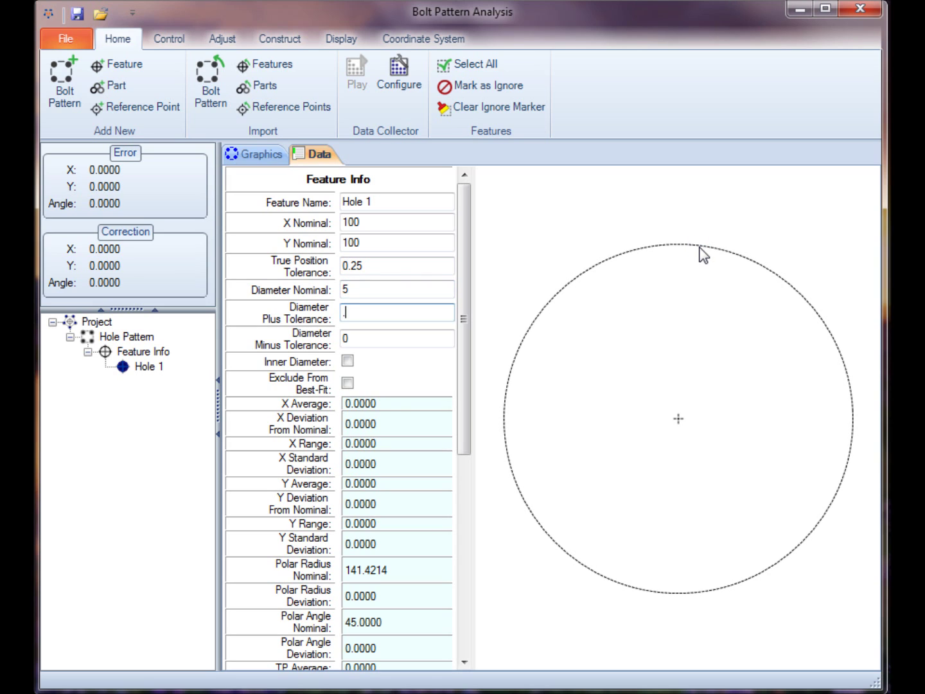
key("Tab")
type(".")
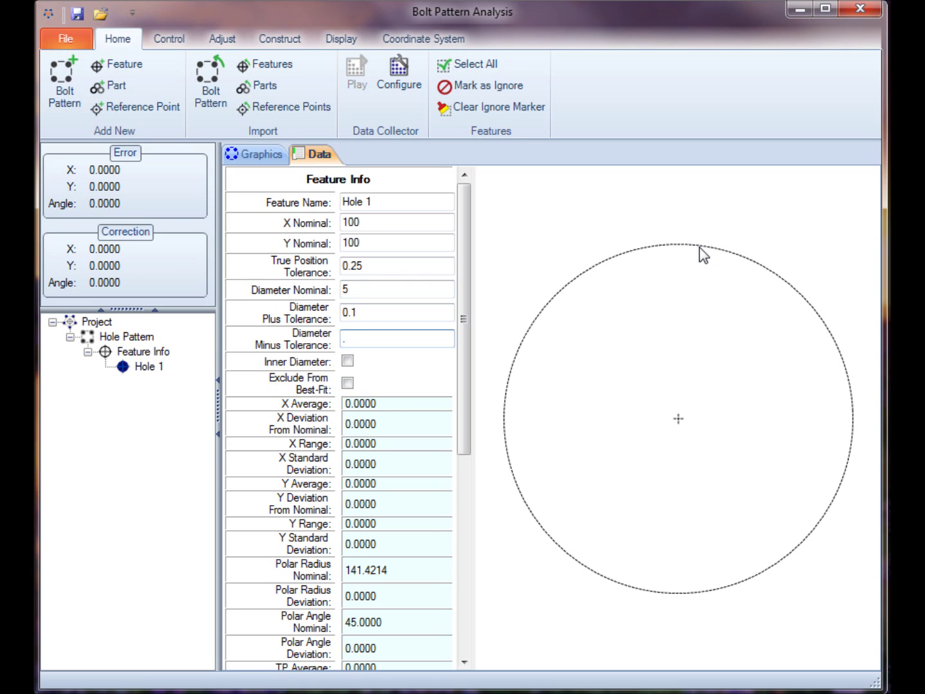
type("1")
left_click(349, 362)
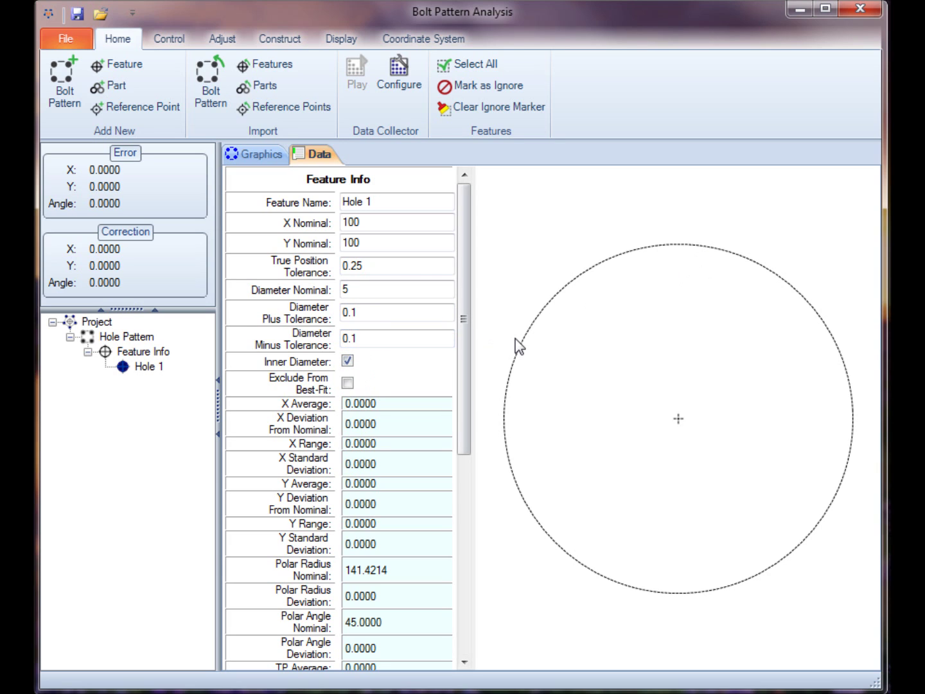
left_click(263, 155)
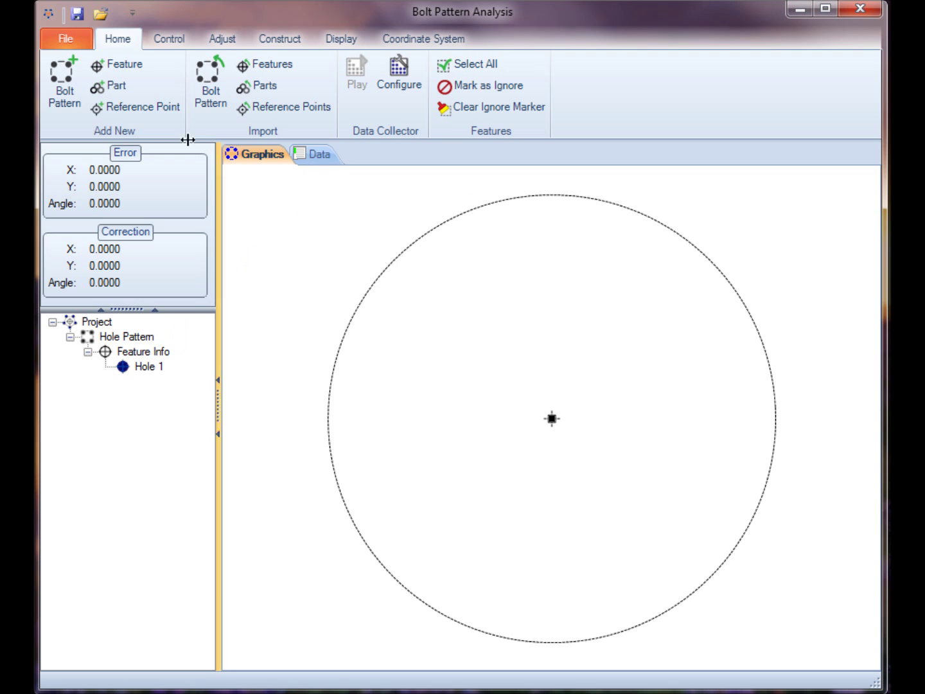
left_click(106, 68)
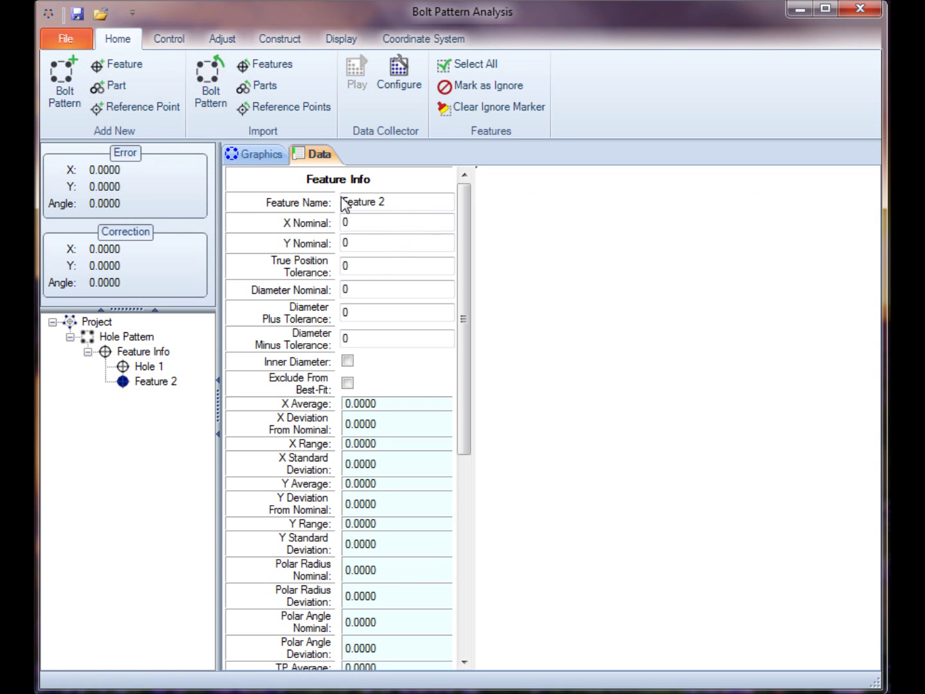
- Rename Feature 2 to 'Hole 2' at X -100, Y -100
left_click(373, 224)
left_click_drag(384, 201, 339, 201)
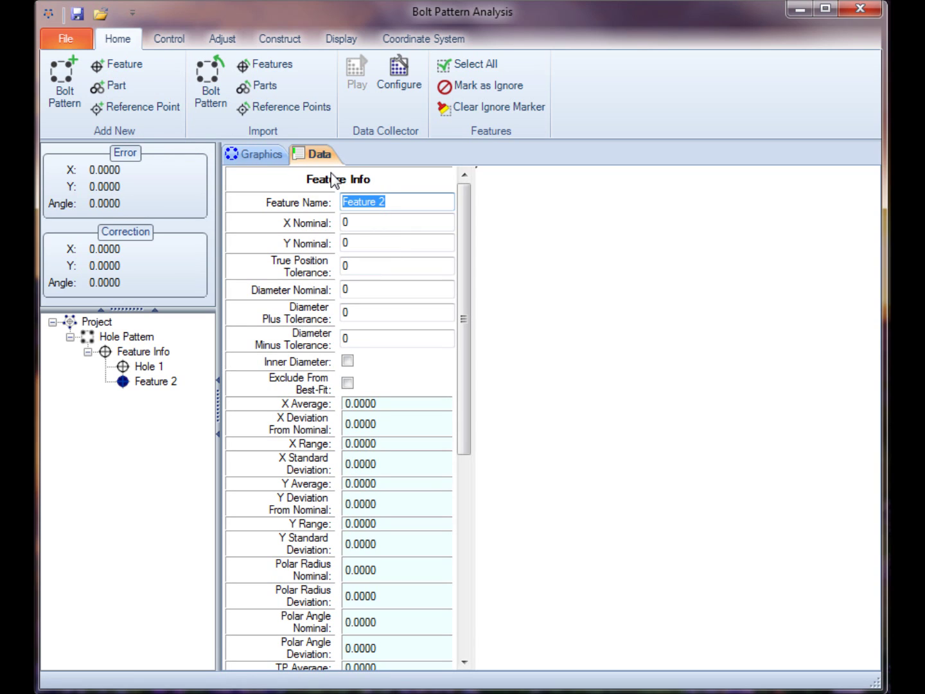
type("Hole 2")
key("Tab")
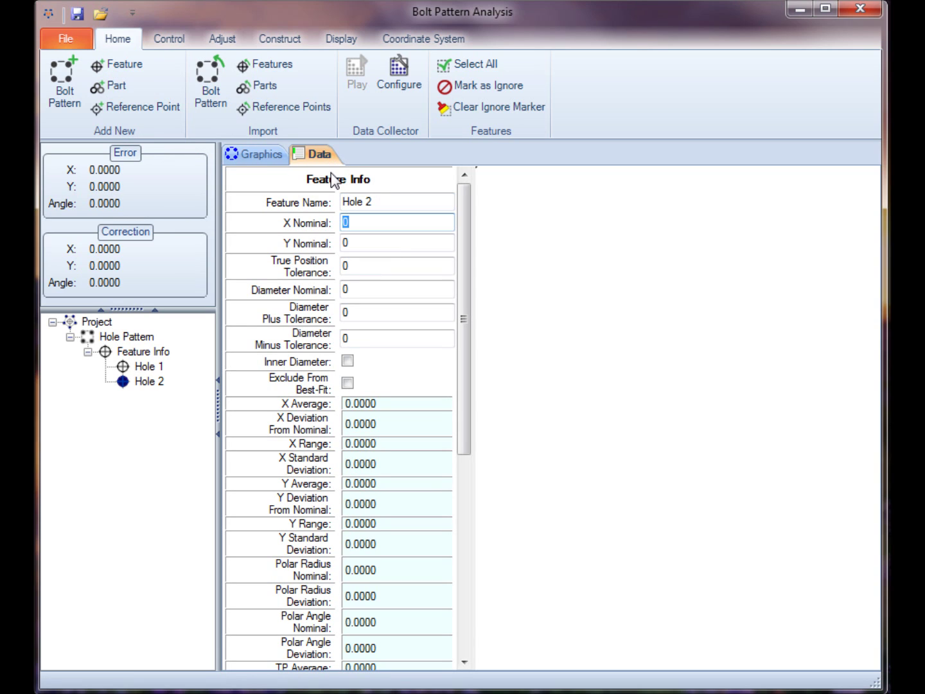
type("-11")
key("BackSpace")
type("00")
key("Tab")
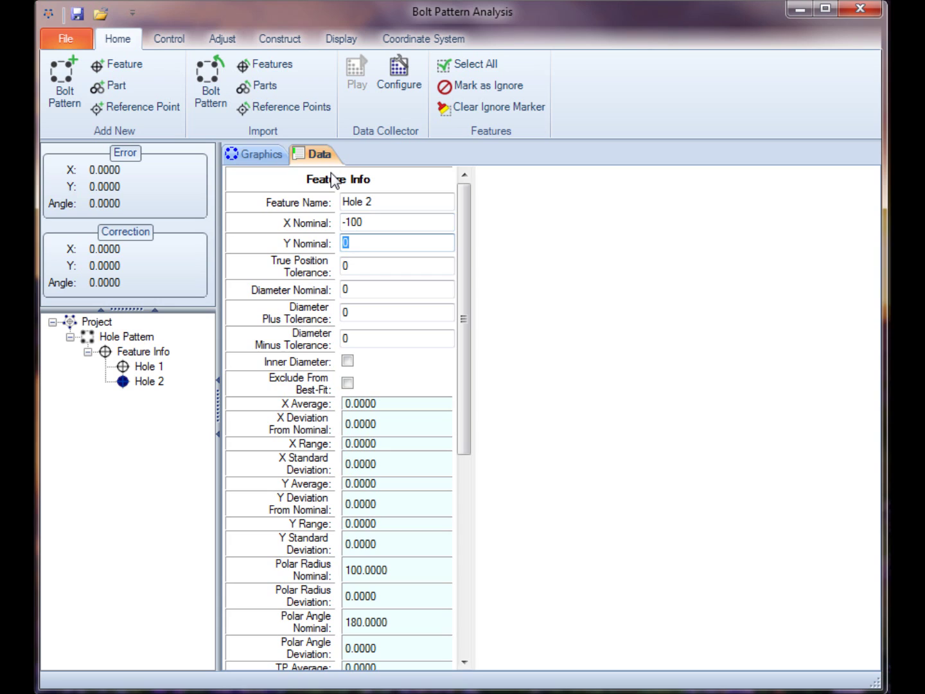
type("-100")
key("Tab")
- Give Hole 2 0.25 position tolerance and inner diameter 5 ±0.1, then preview graphically
type(".25")
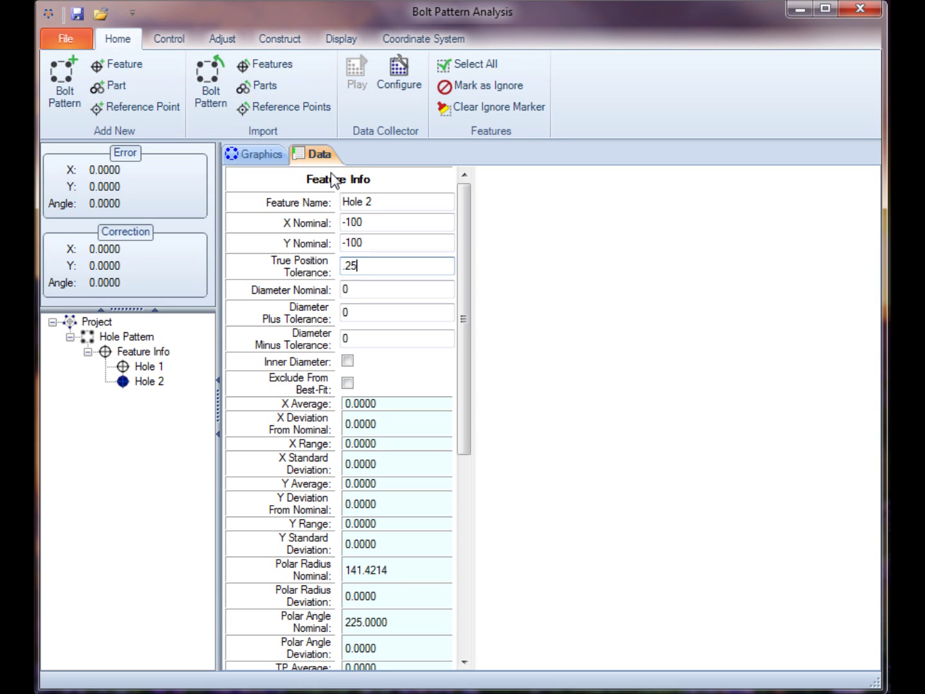
key("Tab")
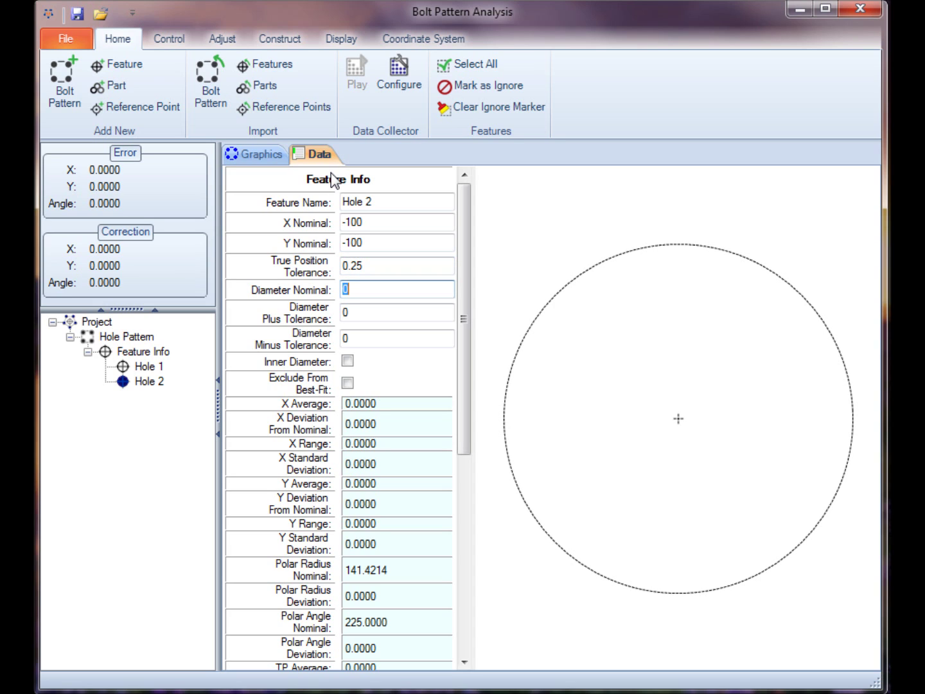
type("5")
key("Tab")
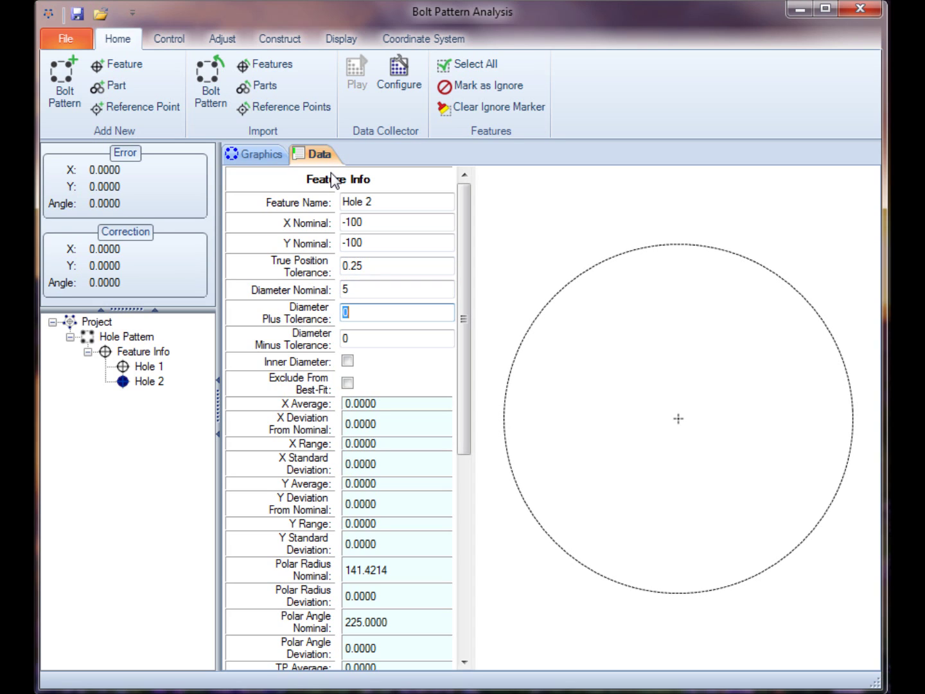
type("0.1")
key("Tab")
type(".1")
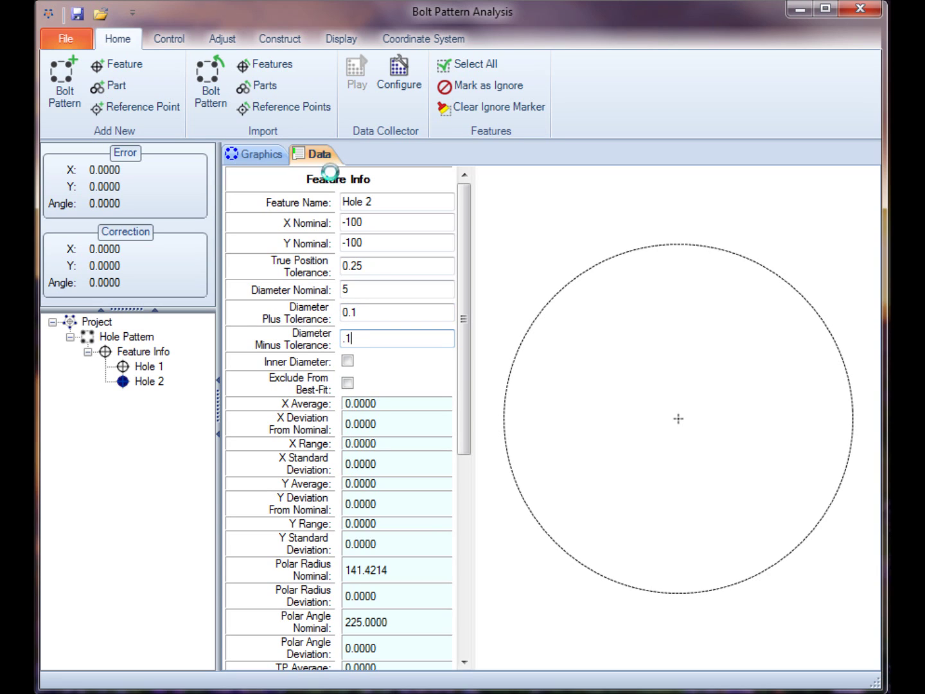
left_click(345, 362)
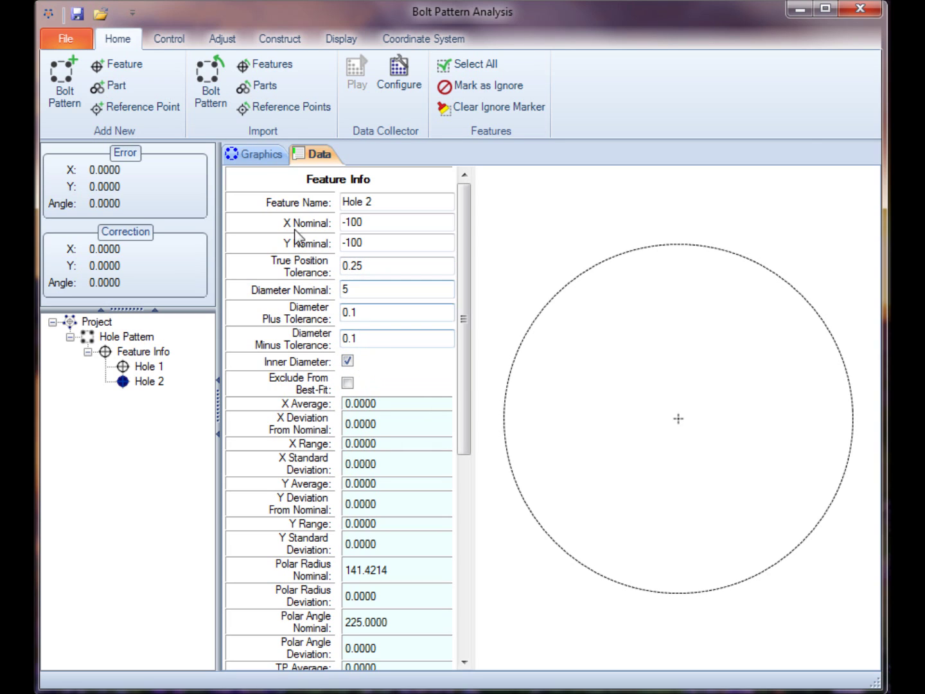
left_click(257, 157)
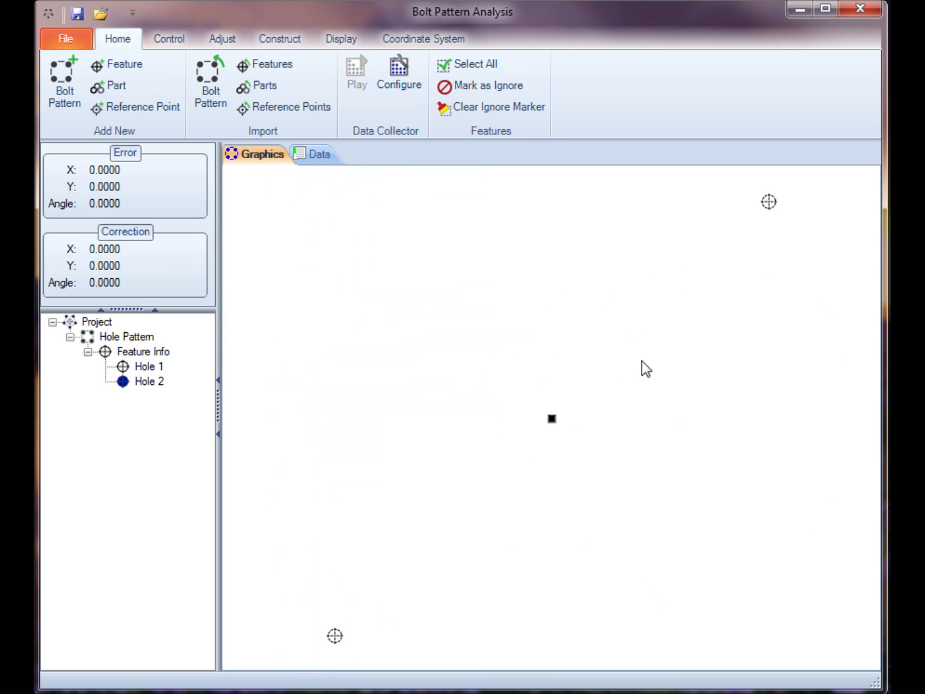
left_click(306, 159)
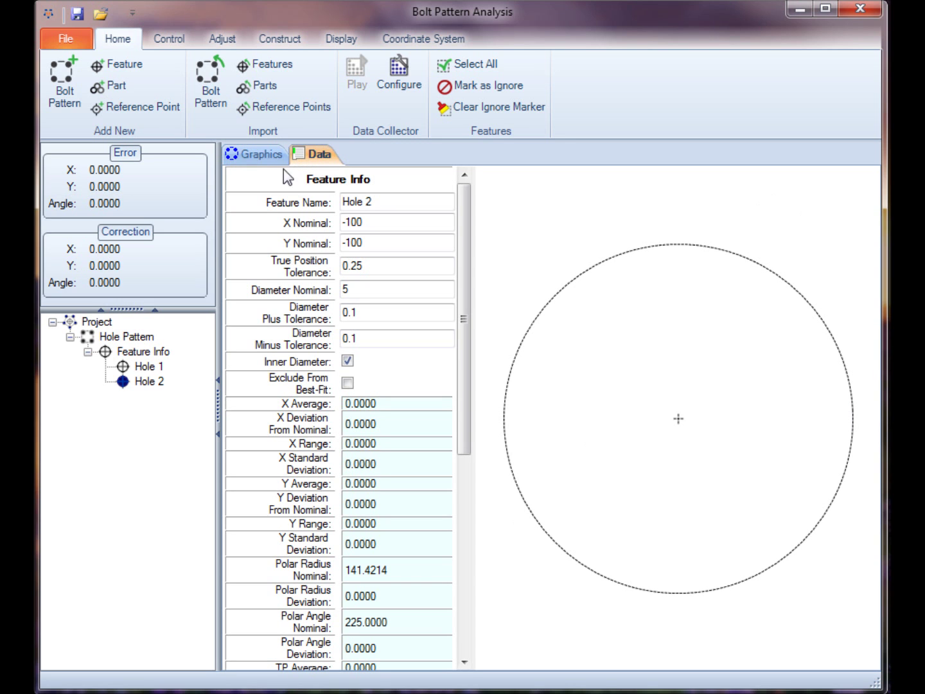
- Add Feature 3 named 'Hole 3' at X 0, Y 100 with 0.25 position tolerance
left_click(128, 69)
left_click(404, 199)
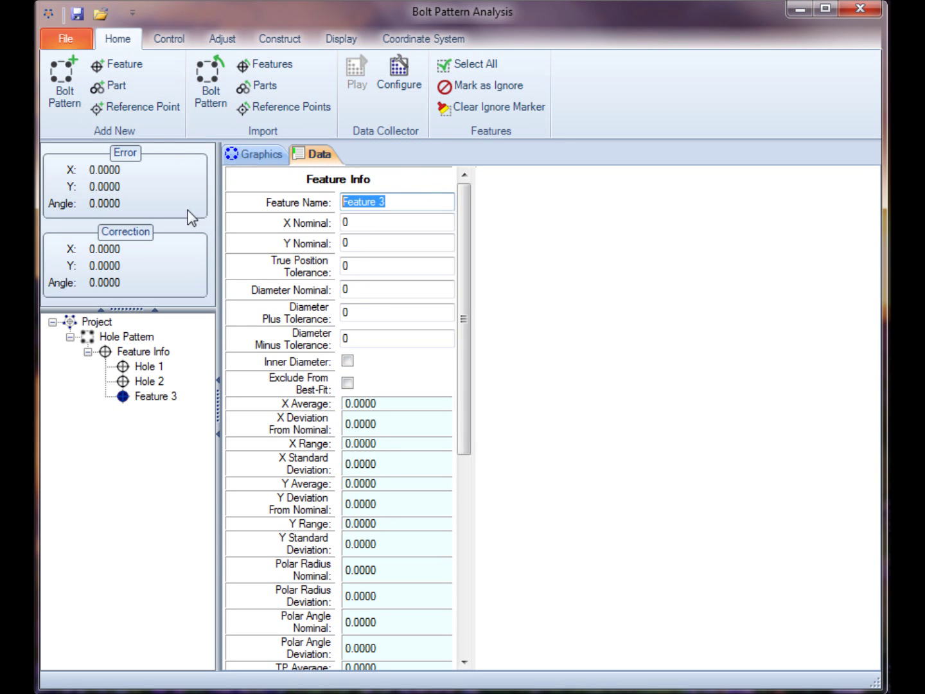
type("Hole 3")
key("Tab")
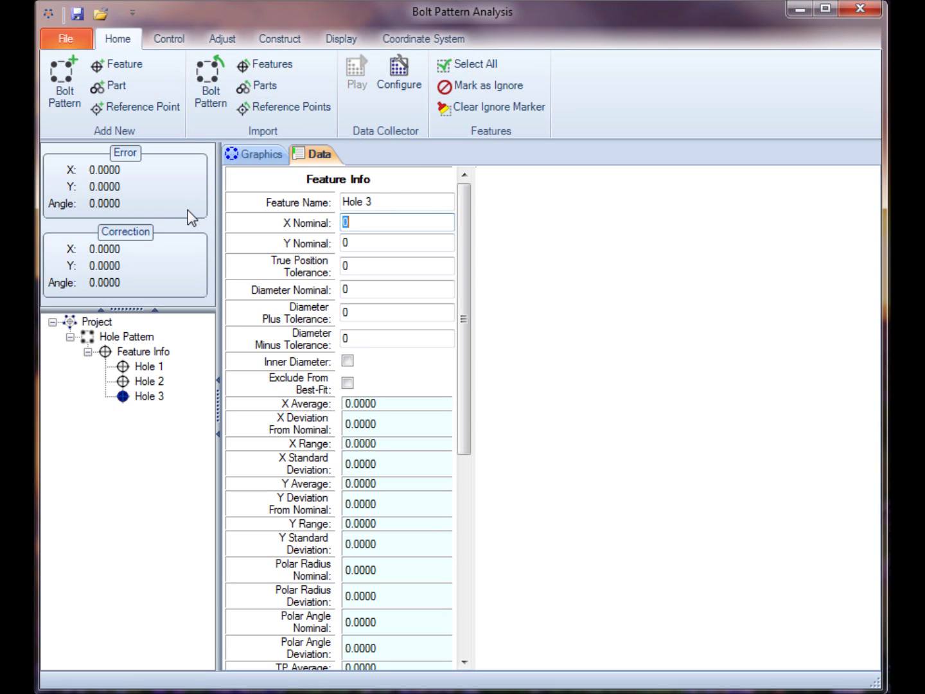
key("Tab")
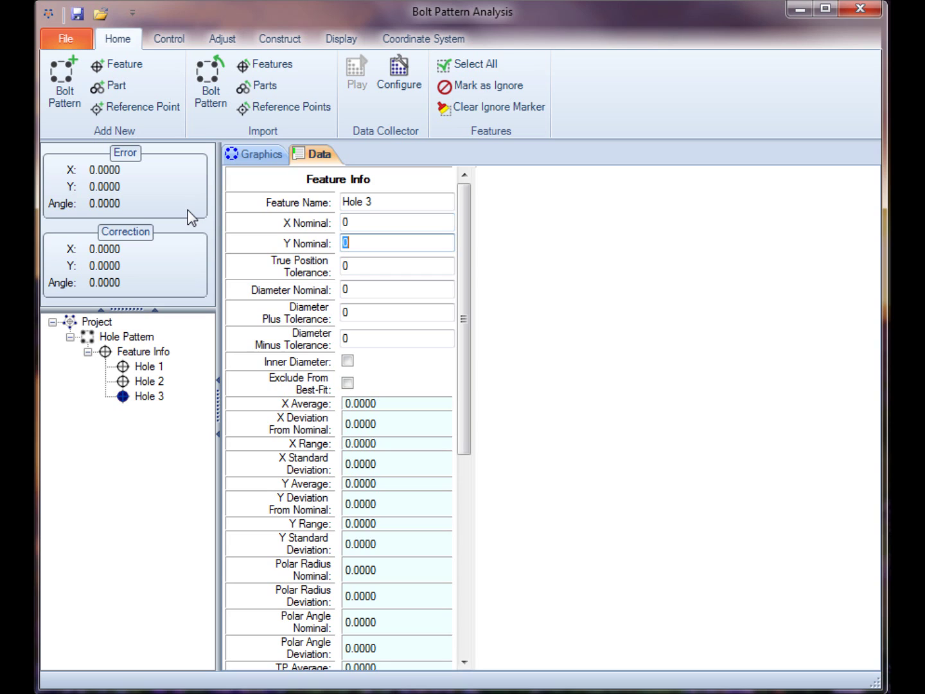
type("100")
key("Tab")
type("0.25")
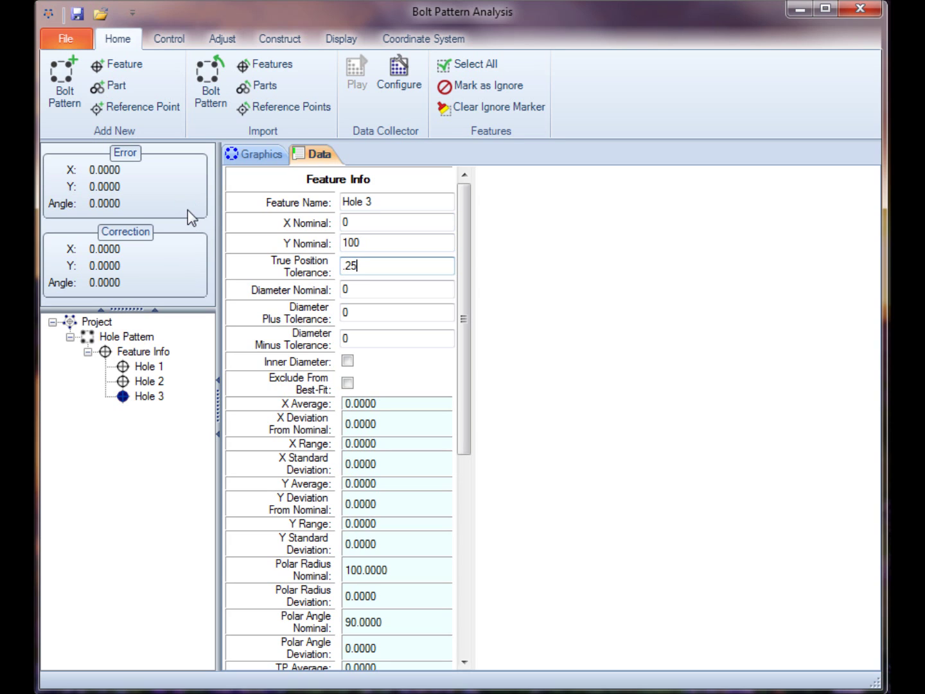
key("Tab")
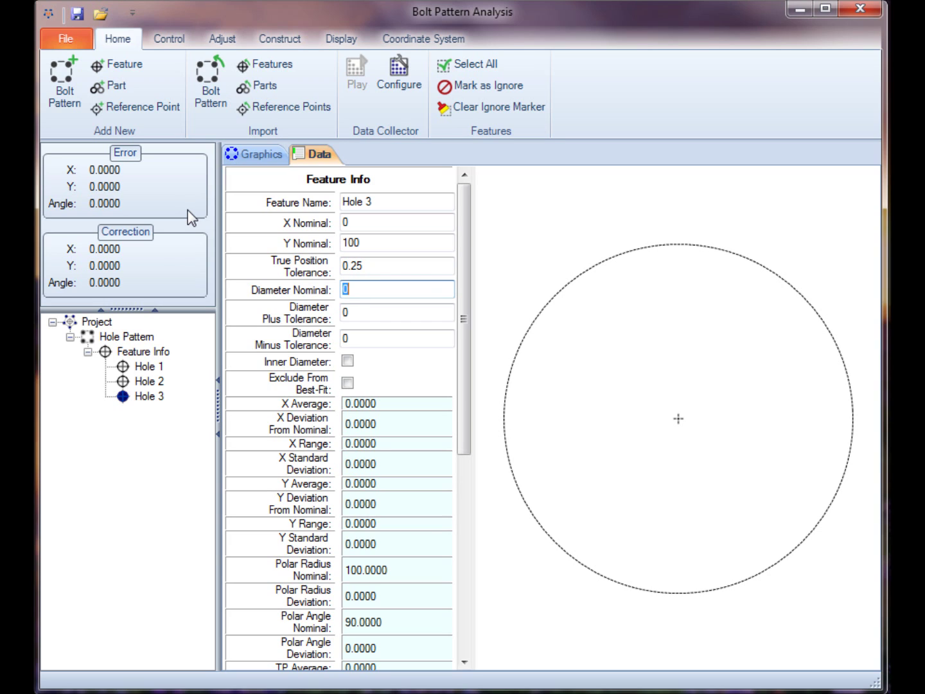
- Give Hole 3 an inner diameter of 5 ±0.1 and add a fourth feature
type("5")
key("Tab")
type("0.1")
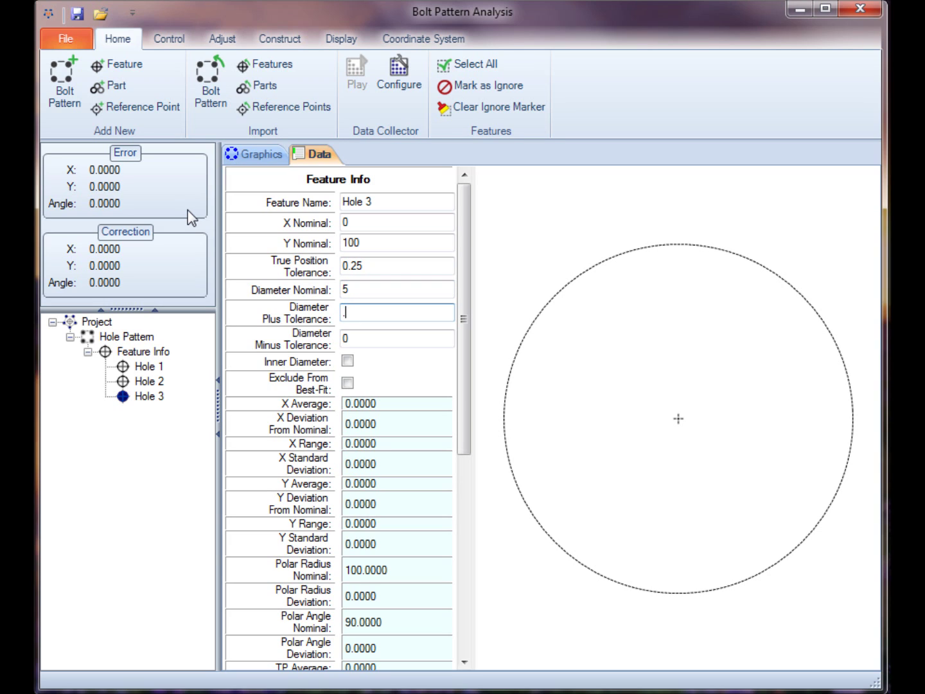
key("Tab")
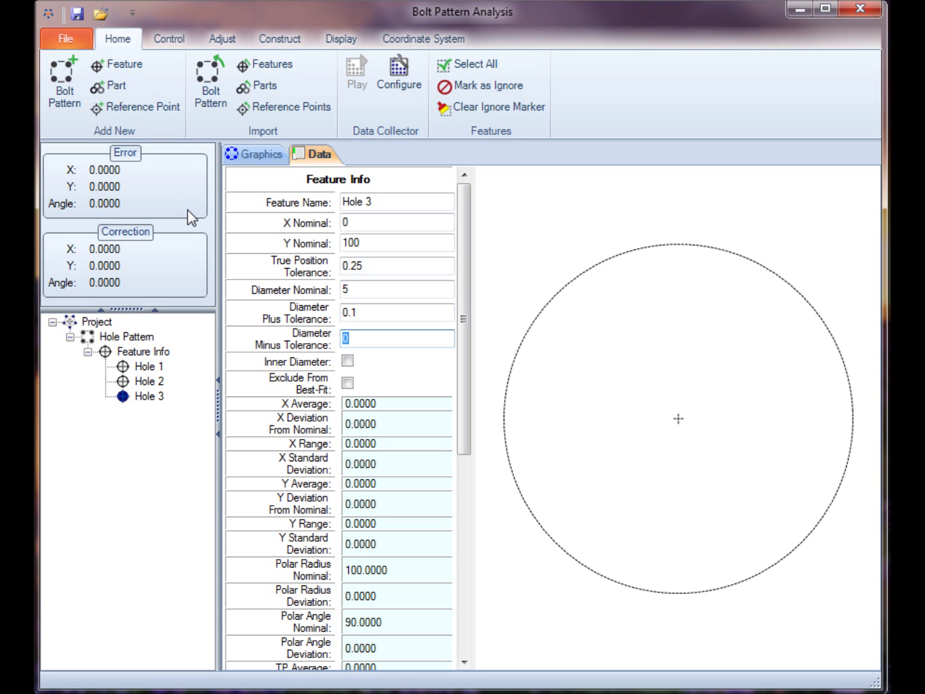
type(".")
key("BackSpace")
type("1")
key("BackSpace")
type(".1")
left_click(348, 361)
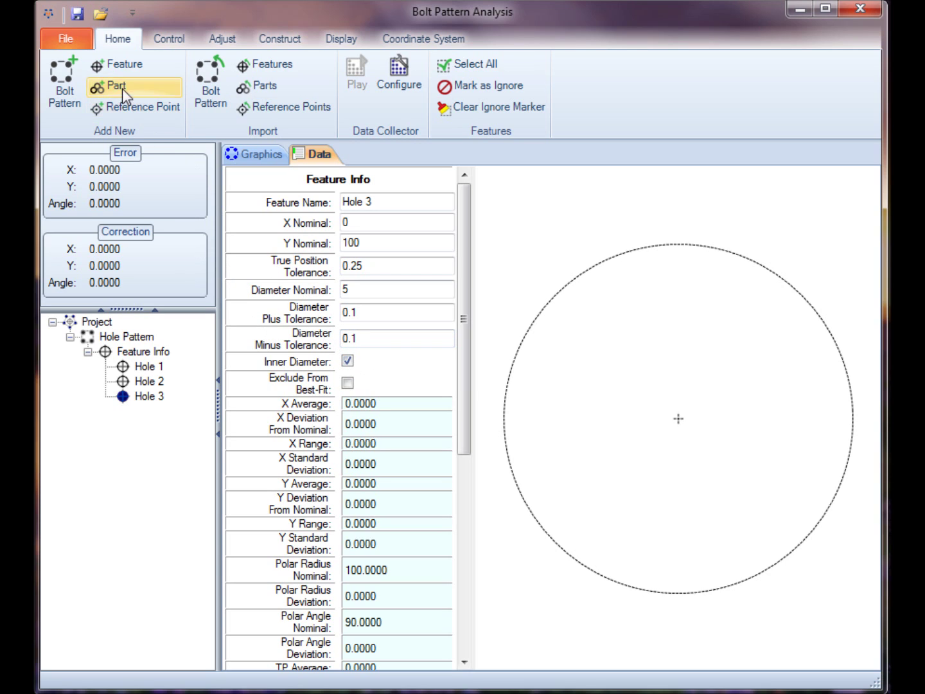
left_click(122, 68)
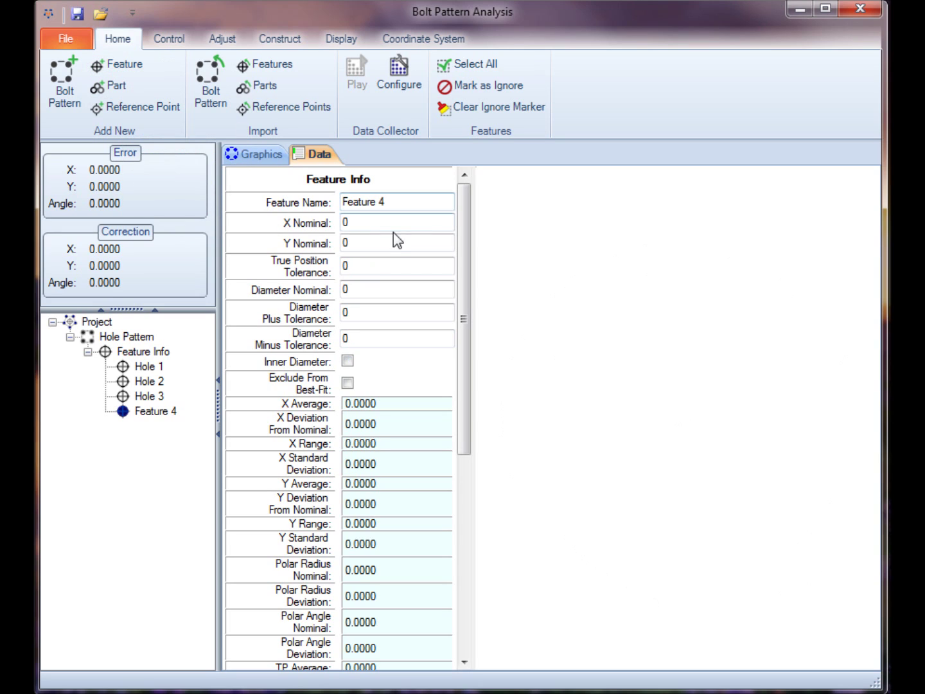
- Rename Feature 4 to 'Hole 4' at Y -100 with 0.25 position tolerance
left_click_drag(398, 202, 262, 212)
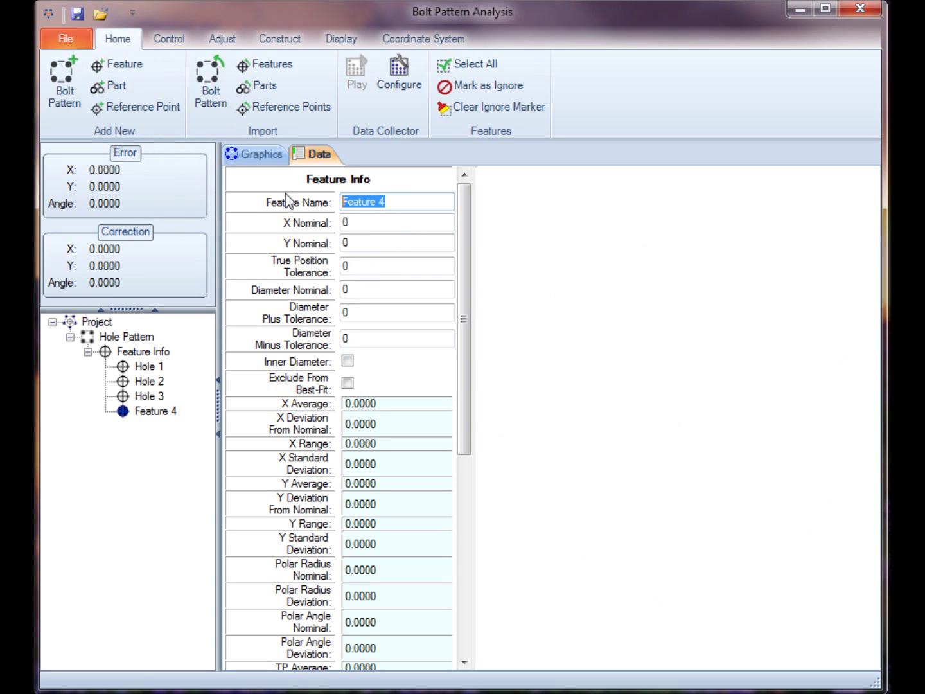
type("Hole 4")
left_click(360, 223)
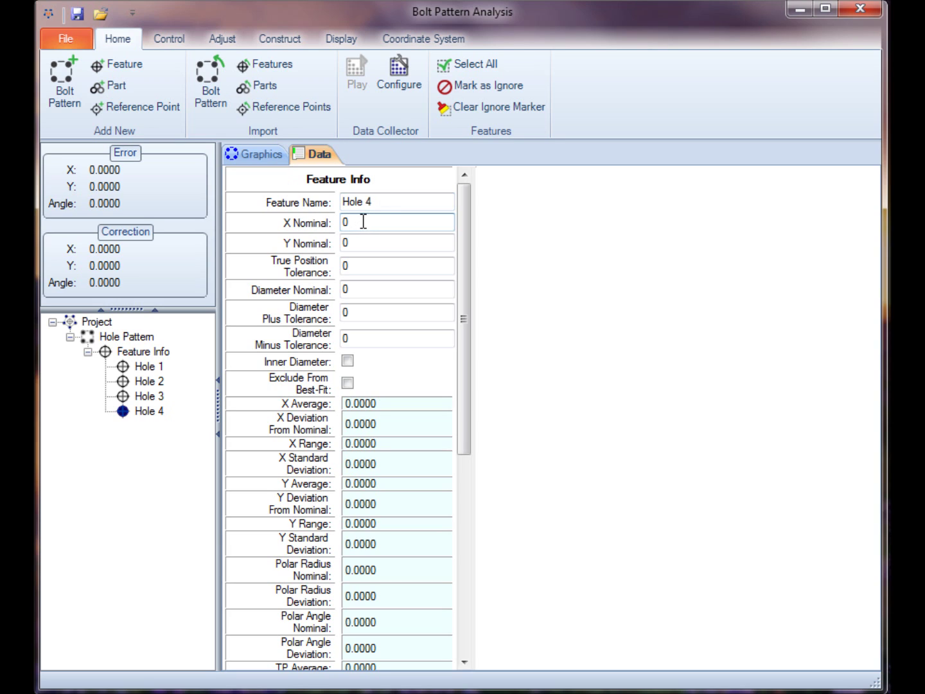
left_click(360, 245)
type("-100")
key("Tab")
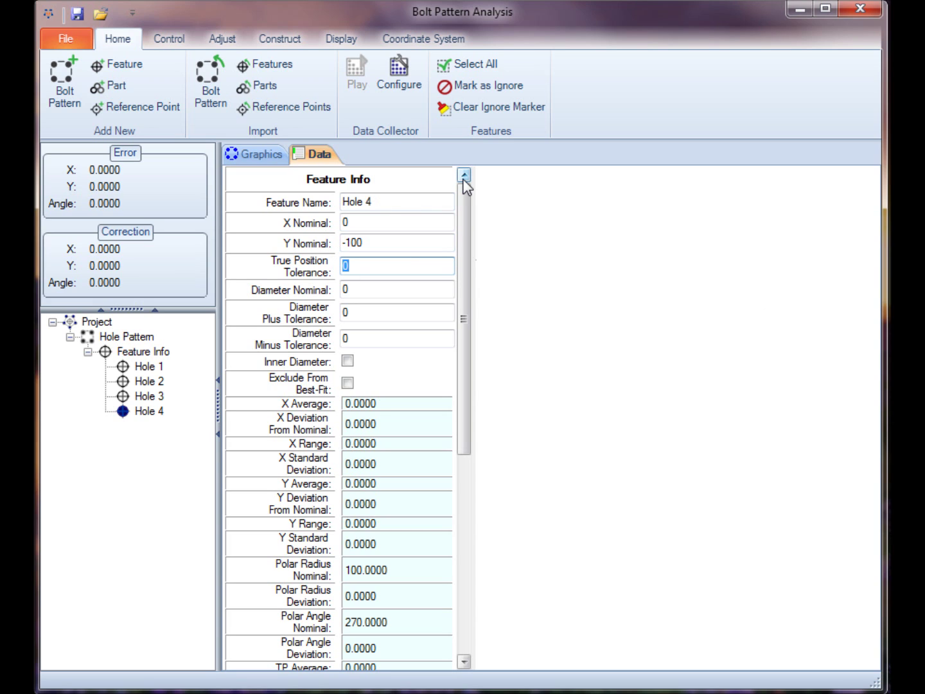
type("0.25")
key("Tab")
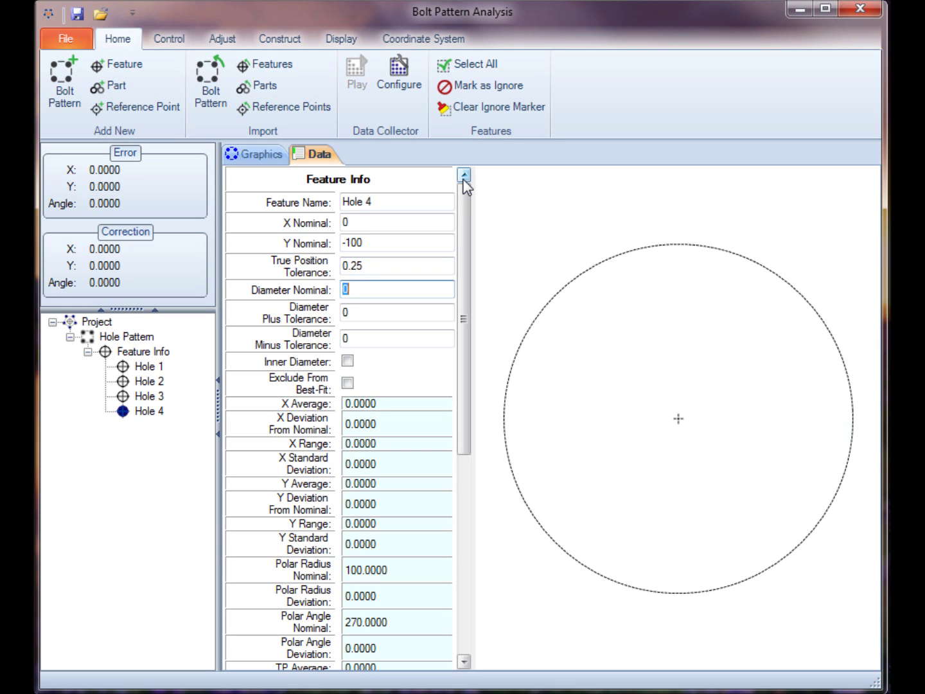
- Give Hole 4 an inner diameter of 5 ±0.1
type("5")
key("Tab")
type(".1")
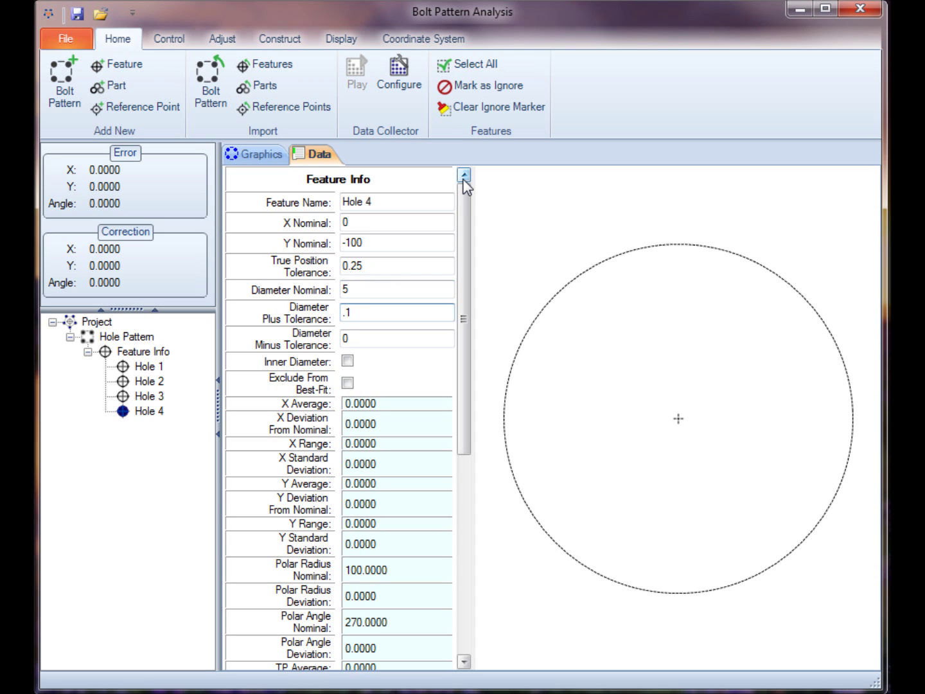
key("Tab")
type(".1")
key("Tab")
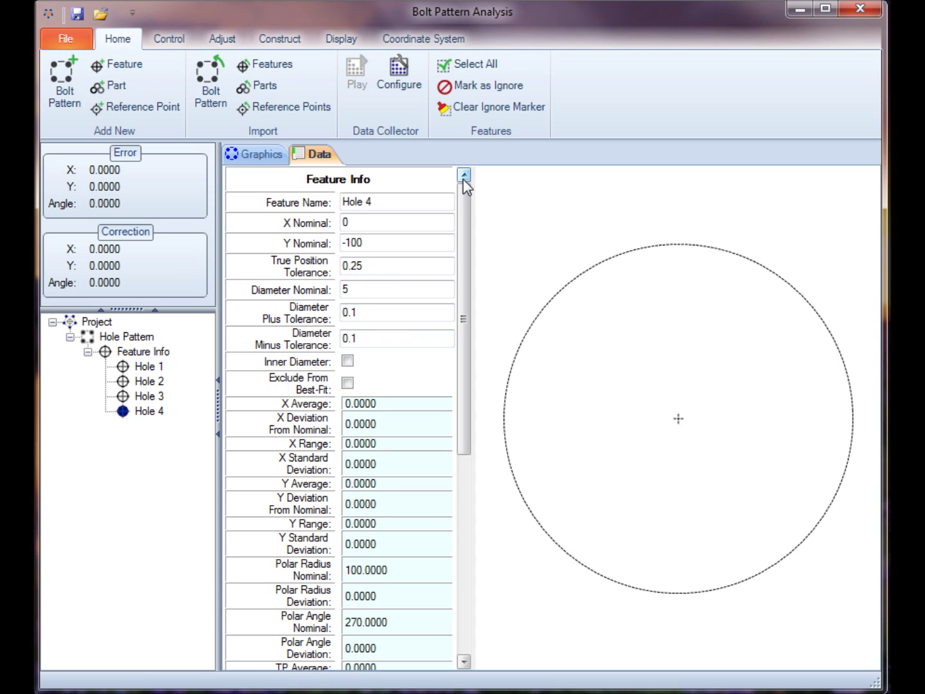
left_click(348, 361)
- Show the four holes graphically and change the display scale from 25 to 125
left_click(270, 155)
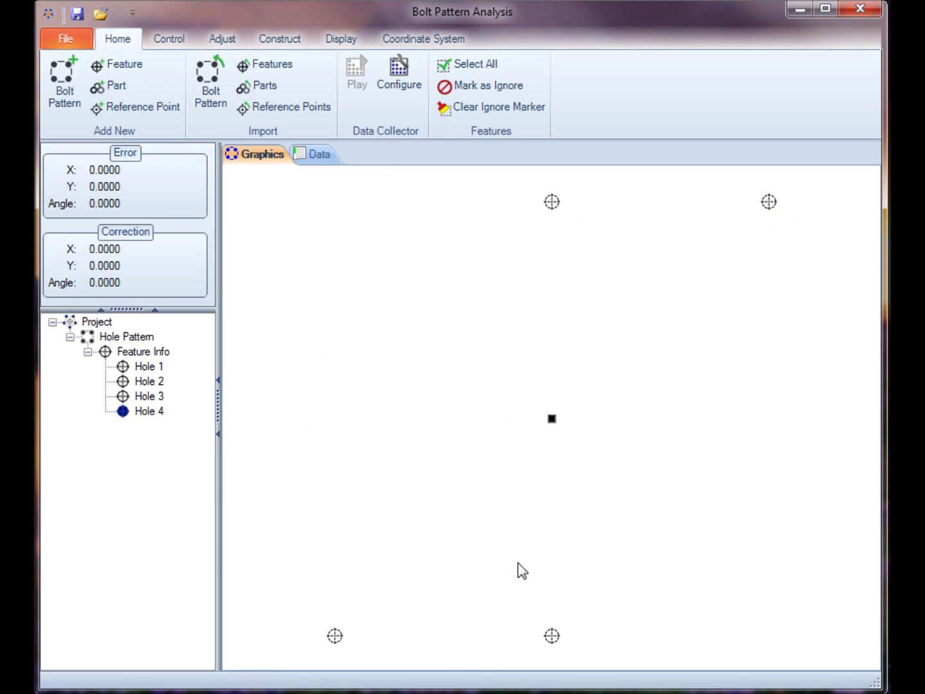
left_click(347, 41)
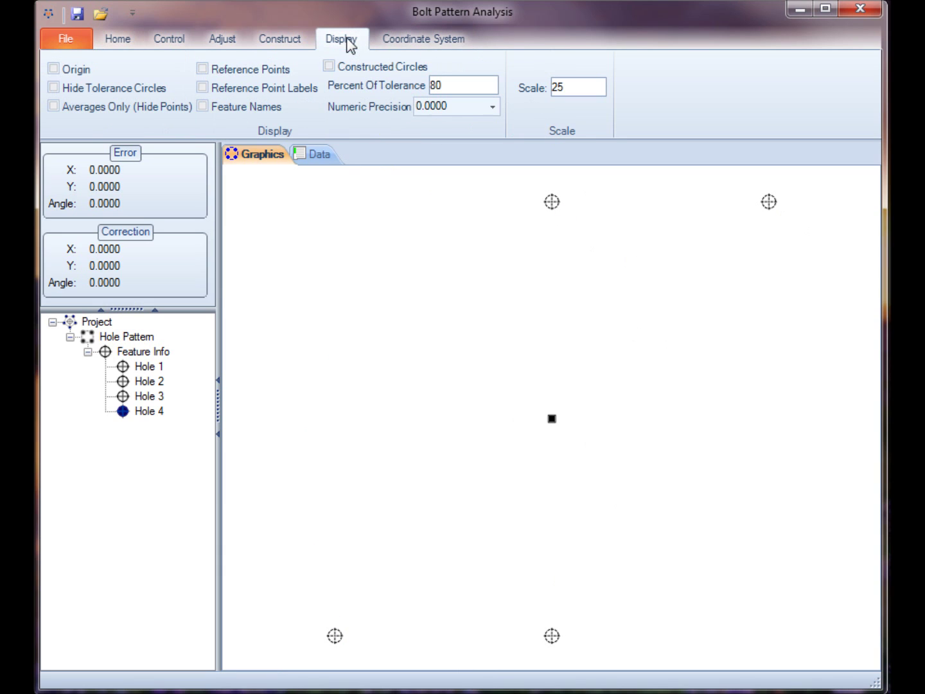
left_click_drag(581, 87, 541, 91)
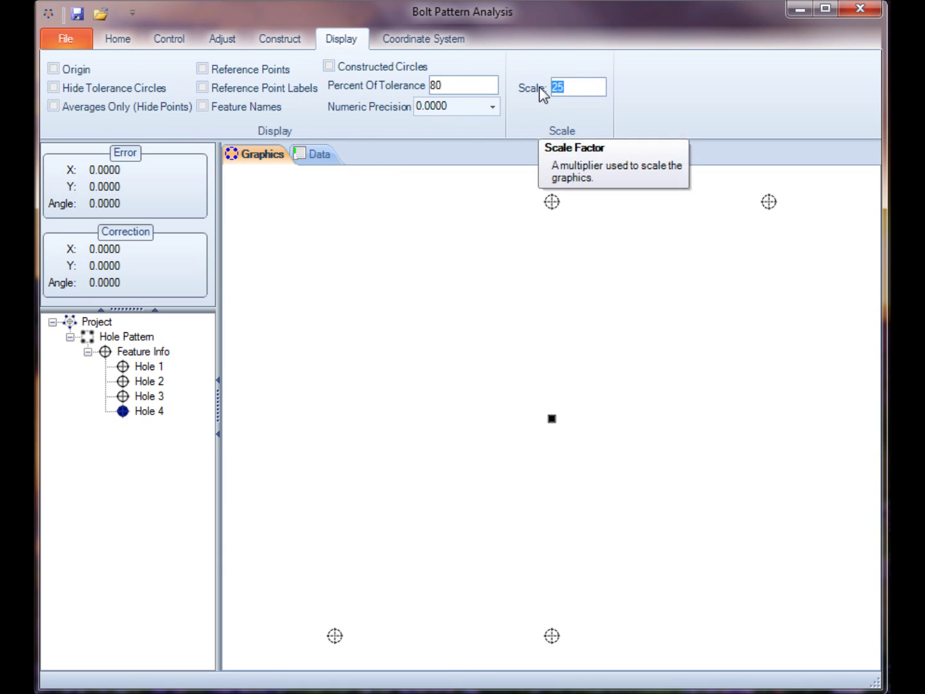
type("125")
left_click(476, 83)
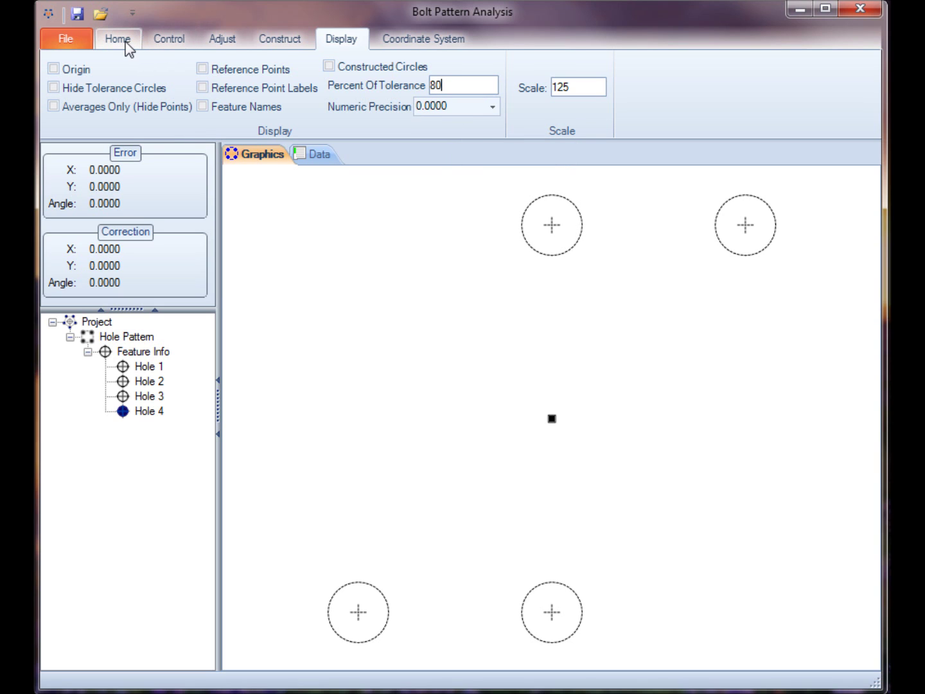
left_click(127, 42)
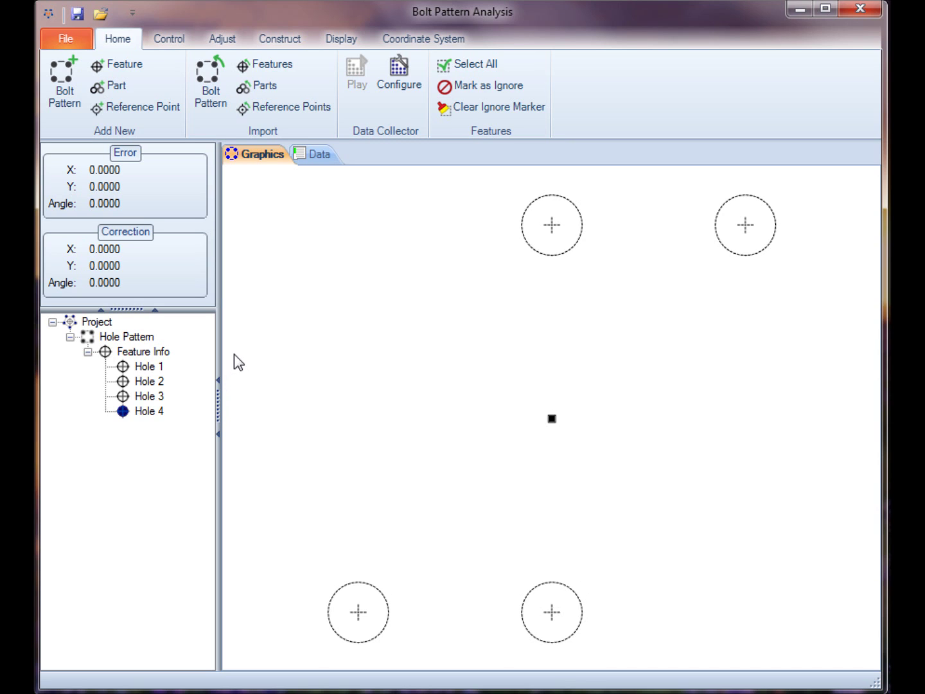
- Add a part and enter Hole 1's actuals: X 100.1, Y 100.1, diameter 4.99
left_click(120, 91)
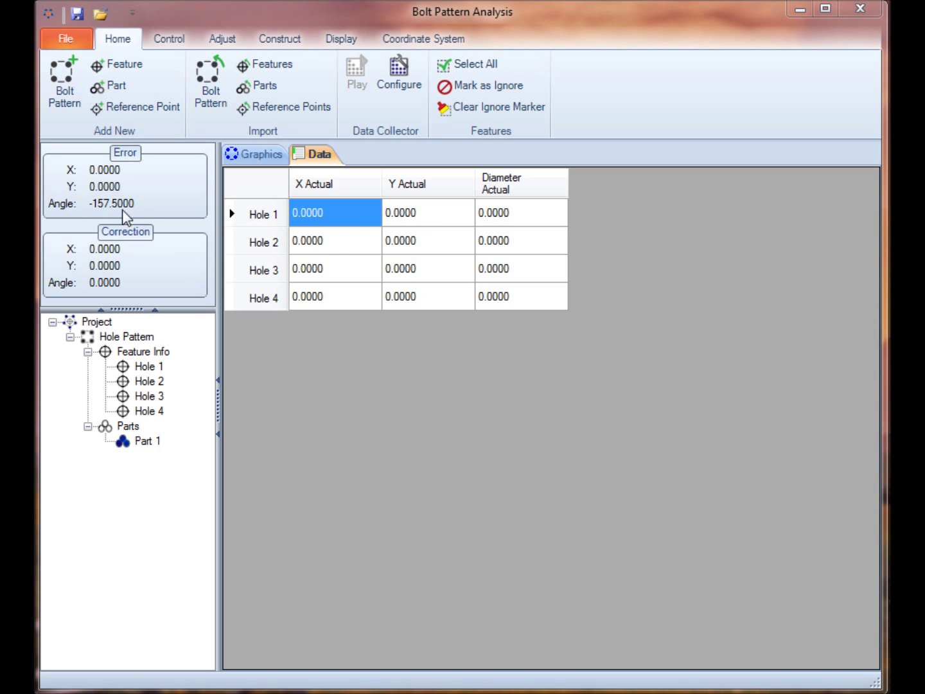
left_click(334, 213)
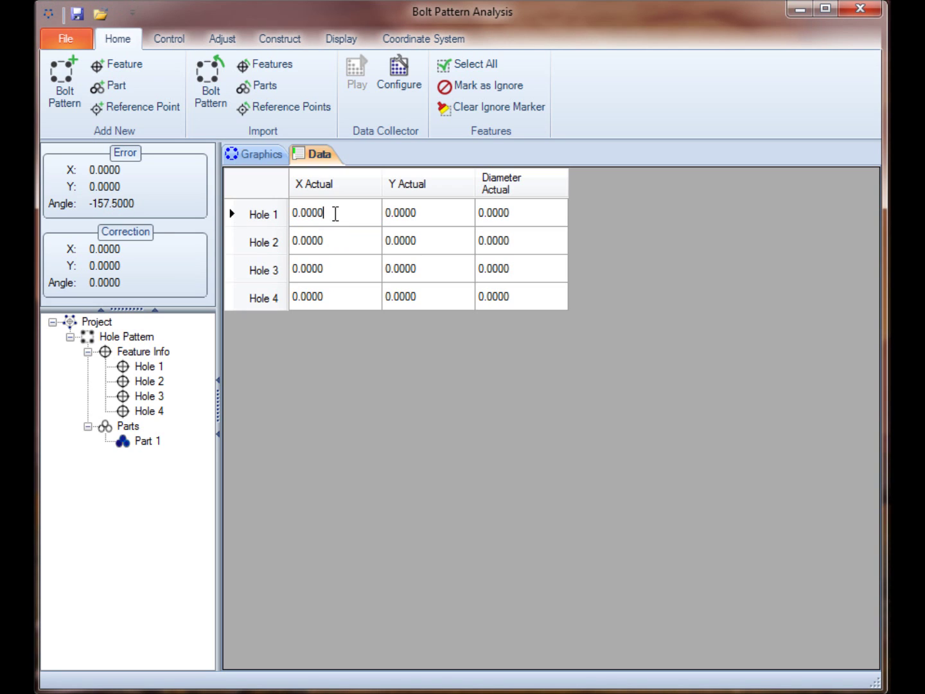
double_click(335, 213)
type("100.1")
key("Tab")
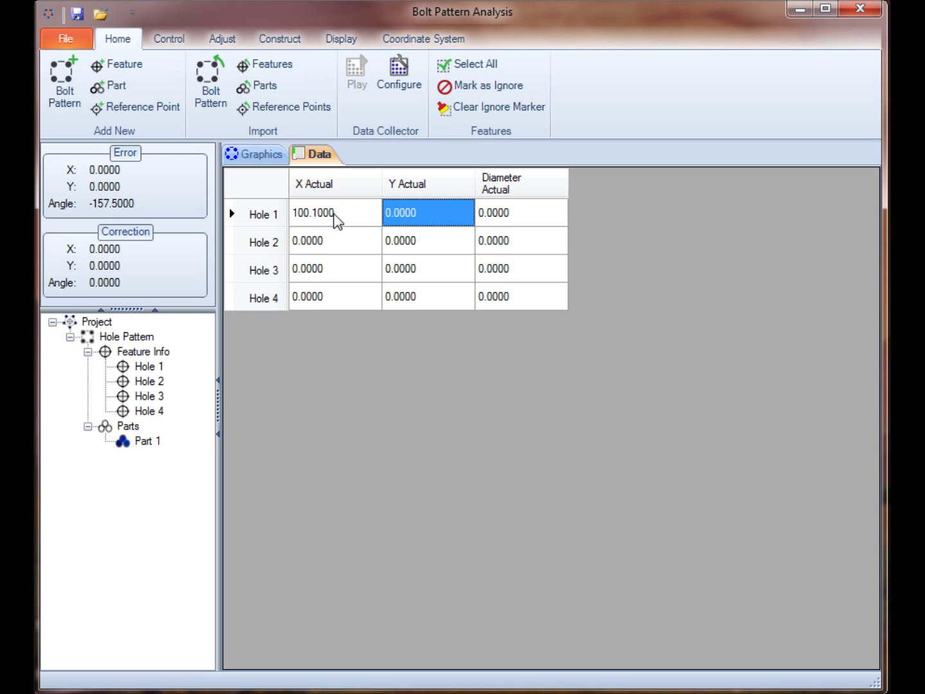
type("100.1")
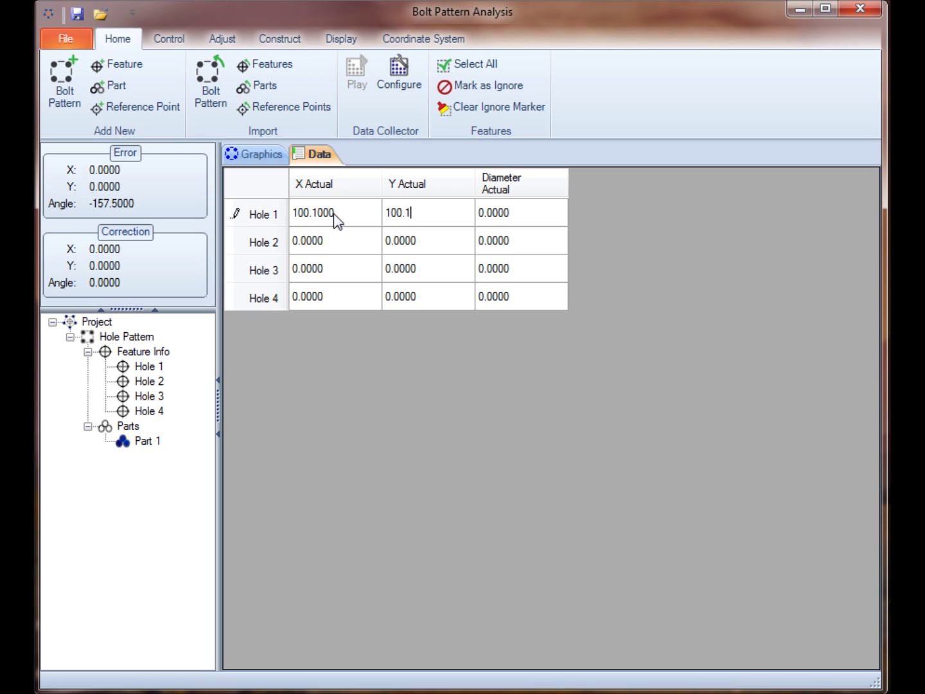
key("Tab")
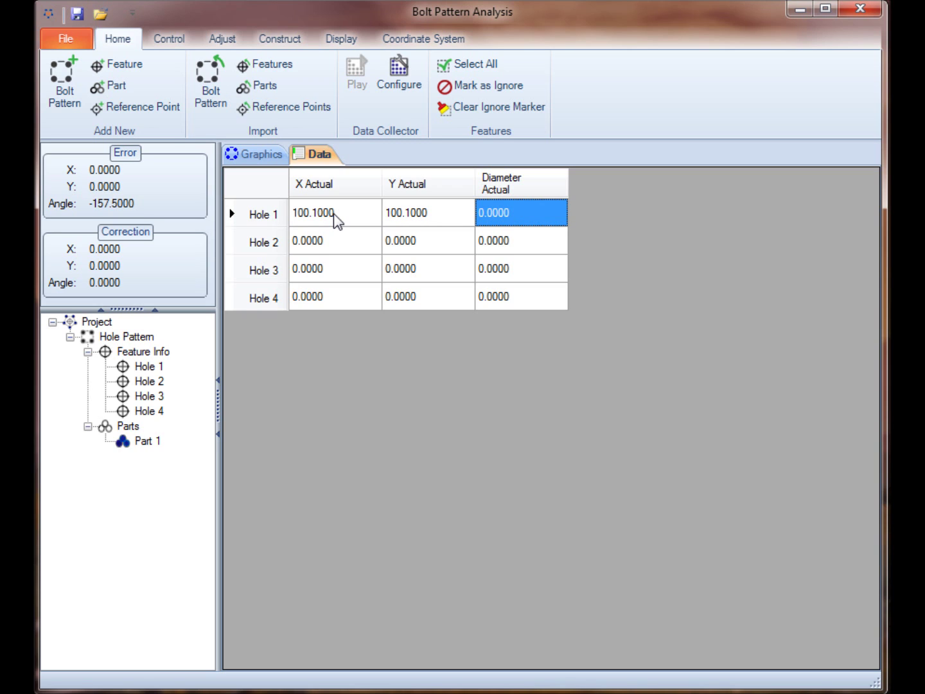
type("4.99")
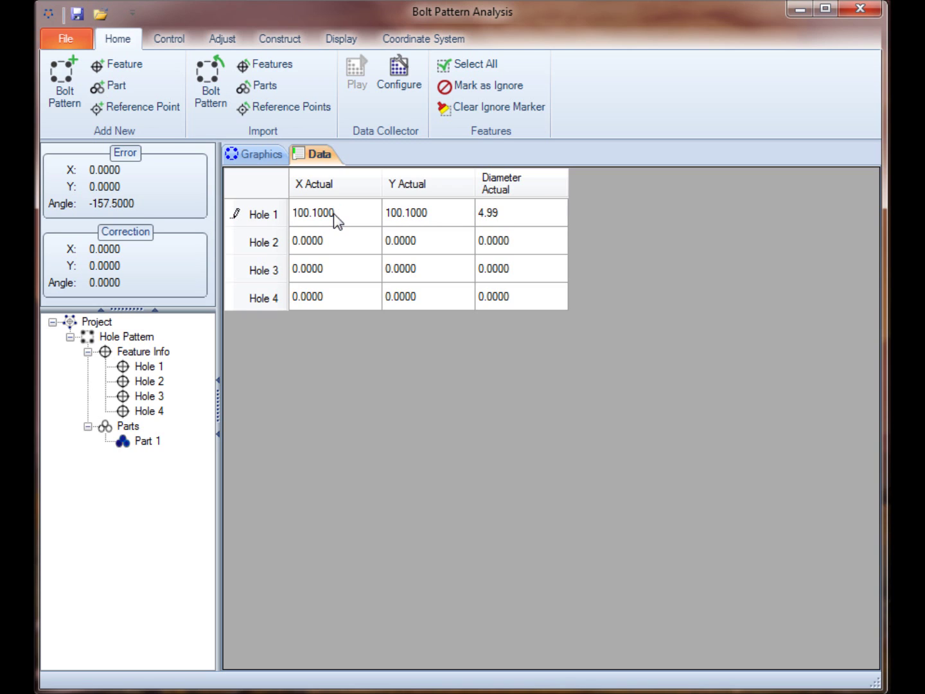
key("Tab")
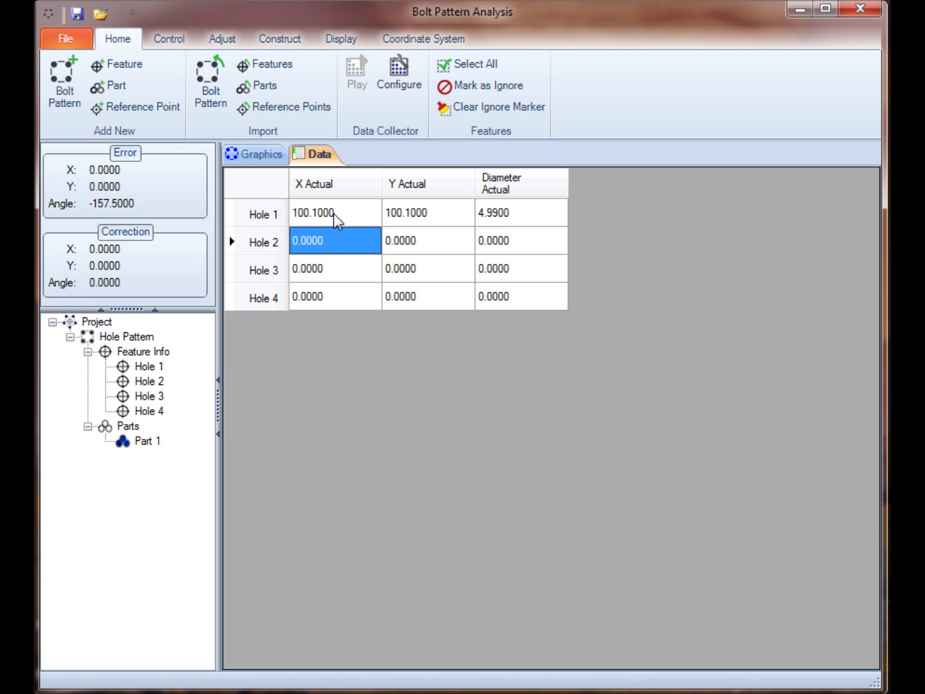
- Enter Hole 2's actuals: X -99.9, Y -99.9, diameter 5.1
type("-99.9")
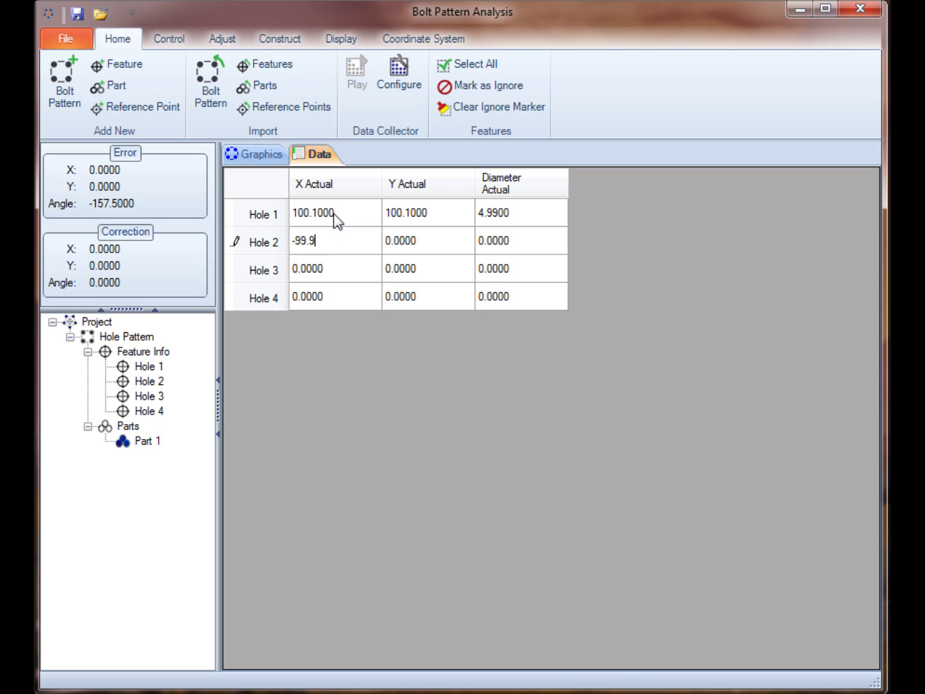
key("Tab")
type("-99.9")
key("Tab")
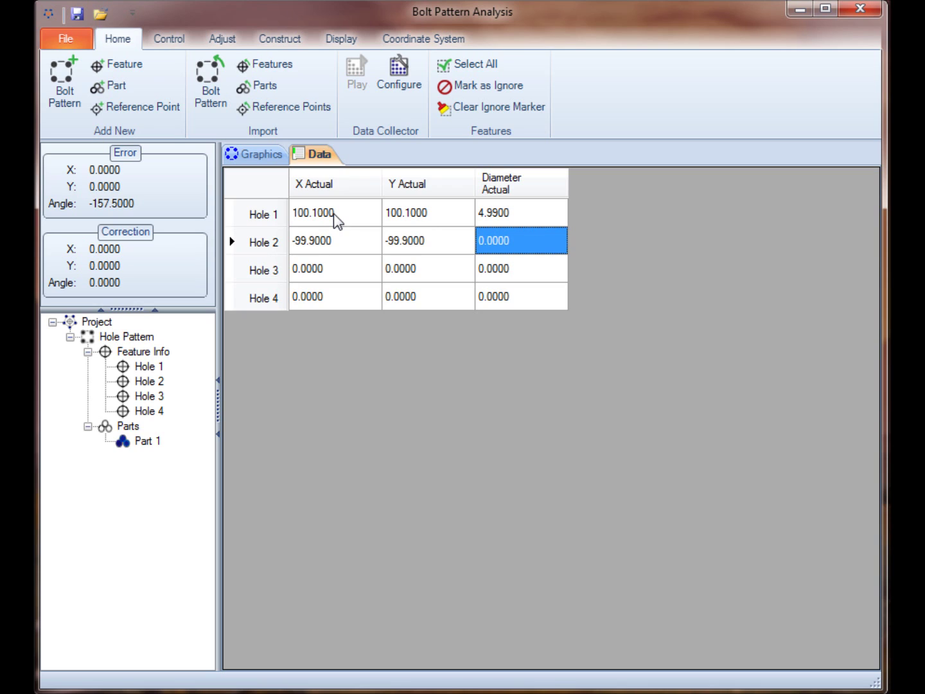
type("5.")
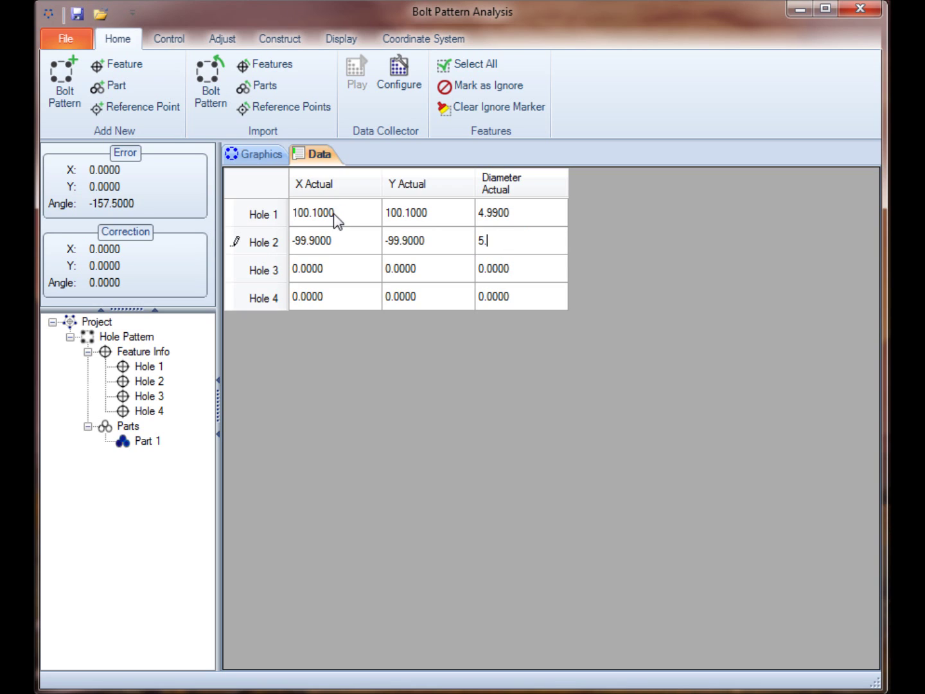
type("1")
key("Tab")
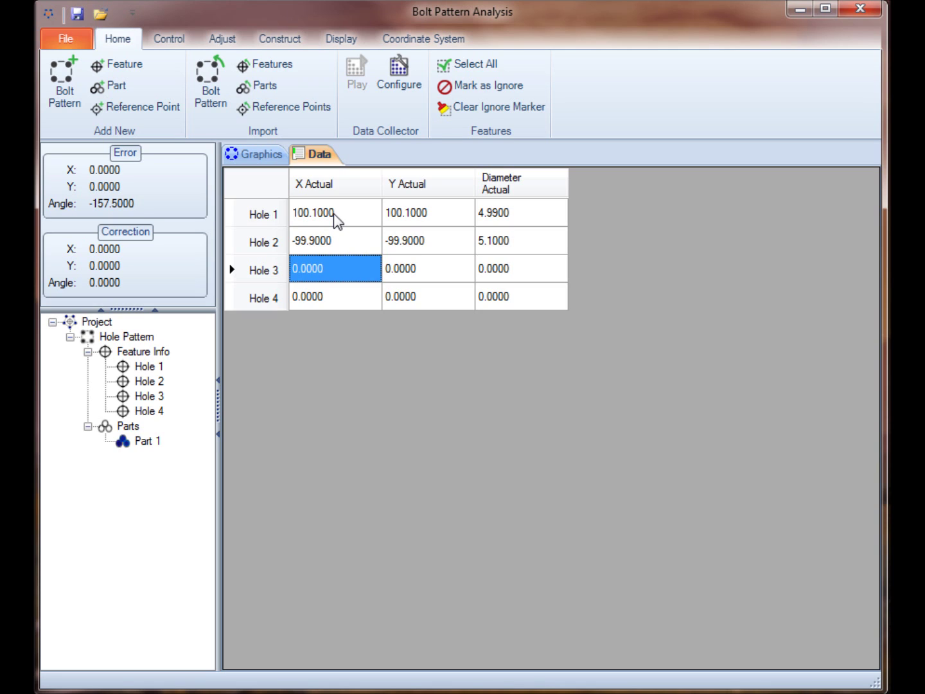
- Enter Hole 3's actuals: X 0.1, Y 100.1, diameter 4.999
type(".1")
key("Tab")
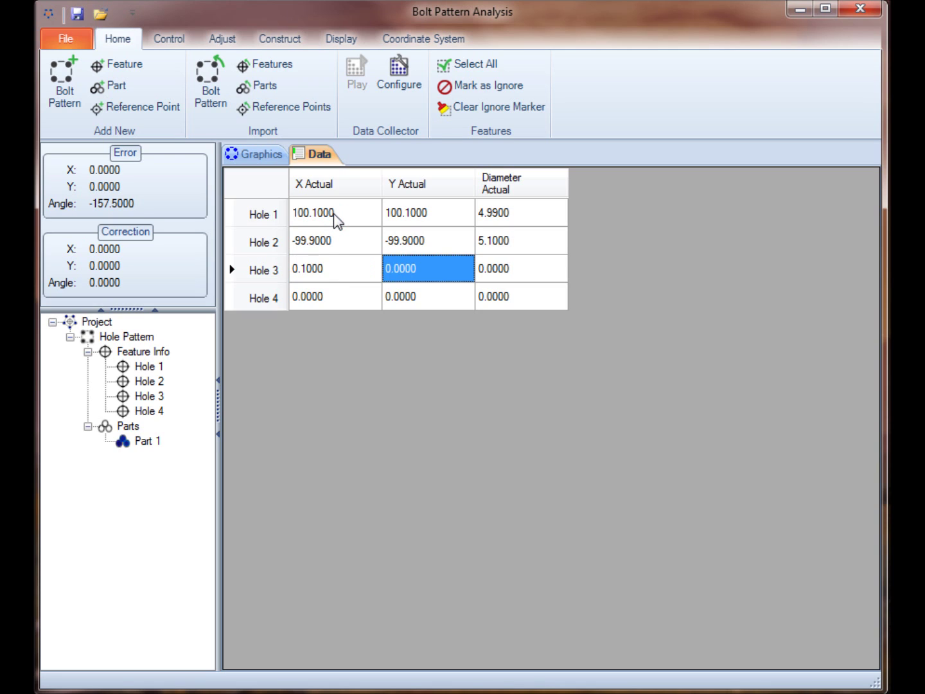
type("100.1")
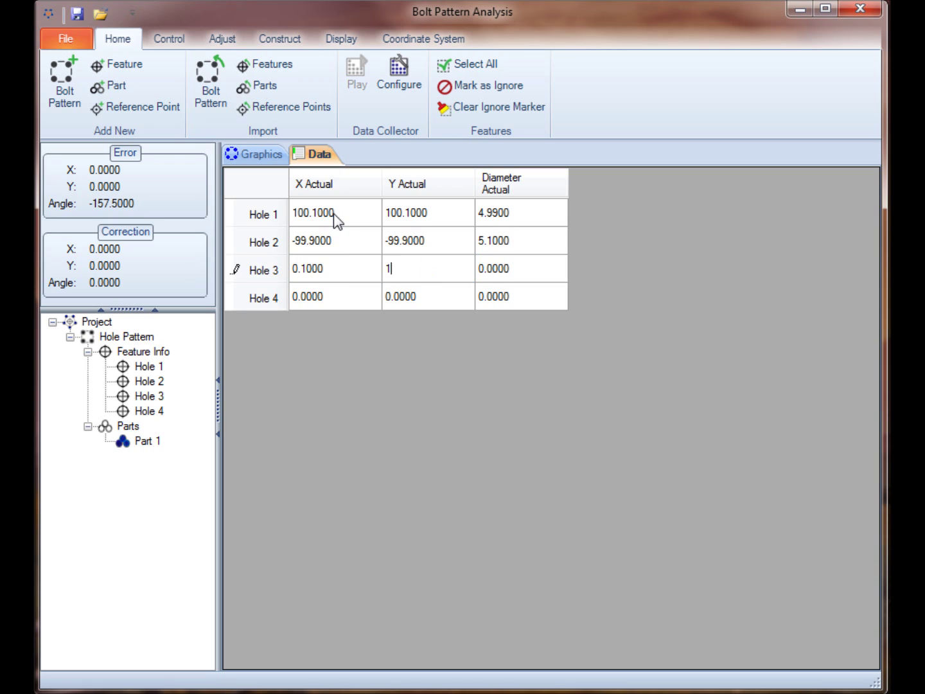
key("Tab")
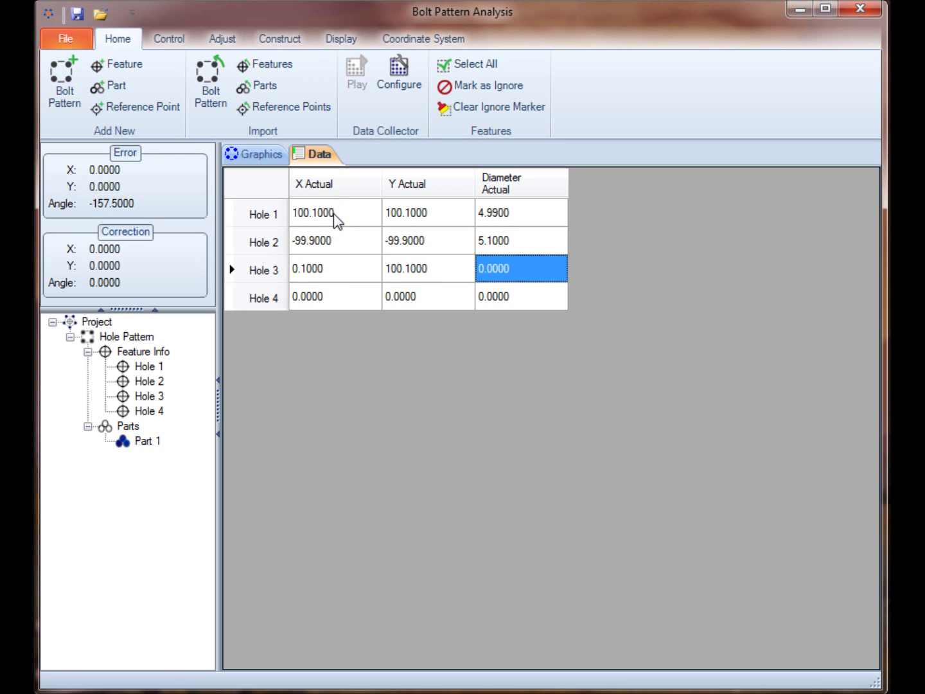
type("4")
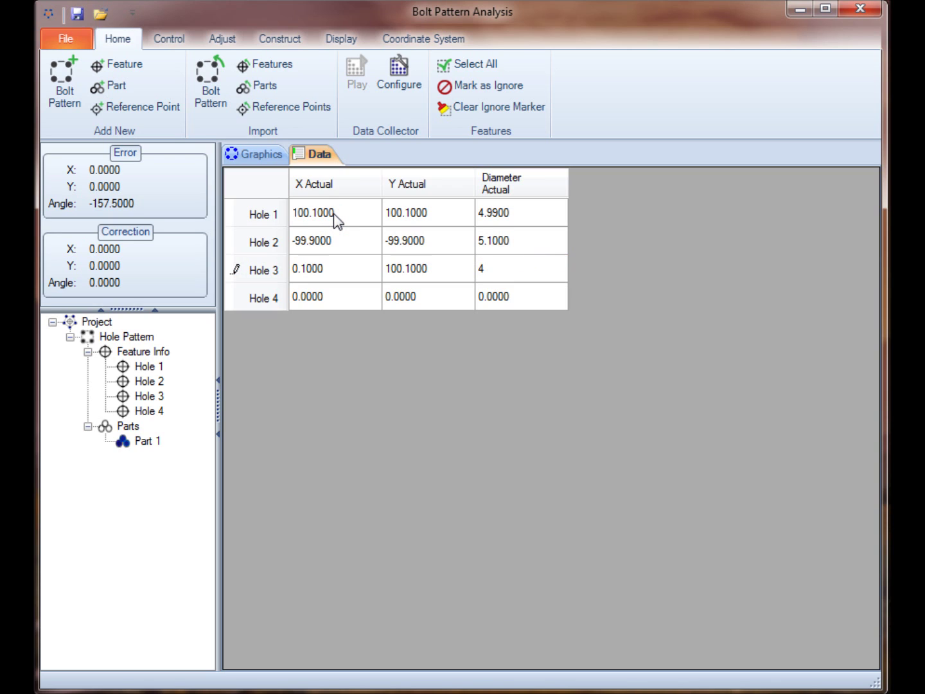
type(".999")
key("Tab")
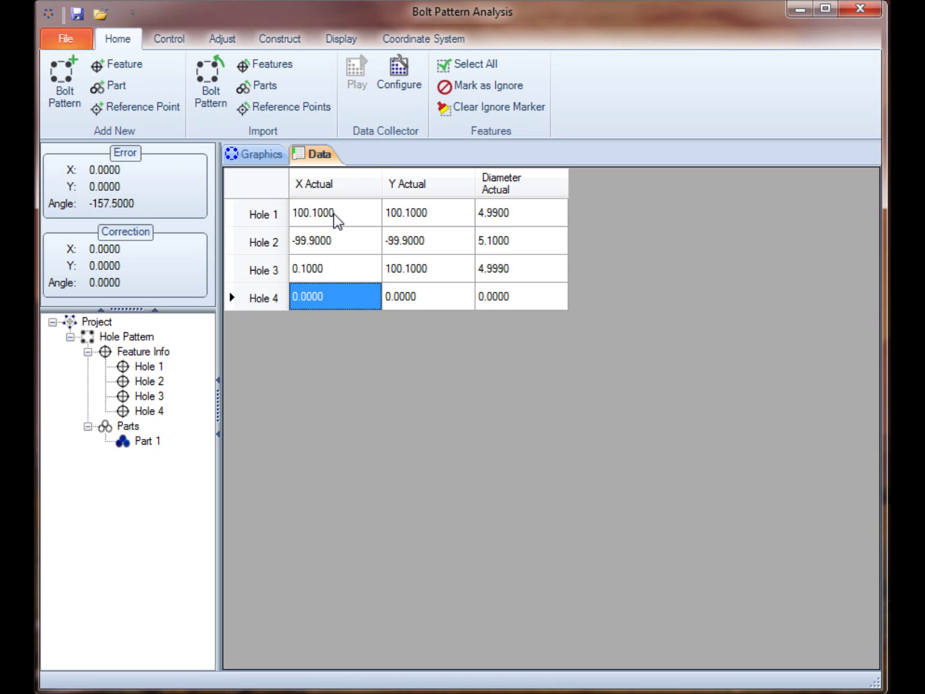
- Enter Hole 4's actuals: X 0.1, Y -99.9, diameter 4.98
type(".")
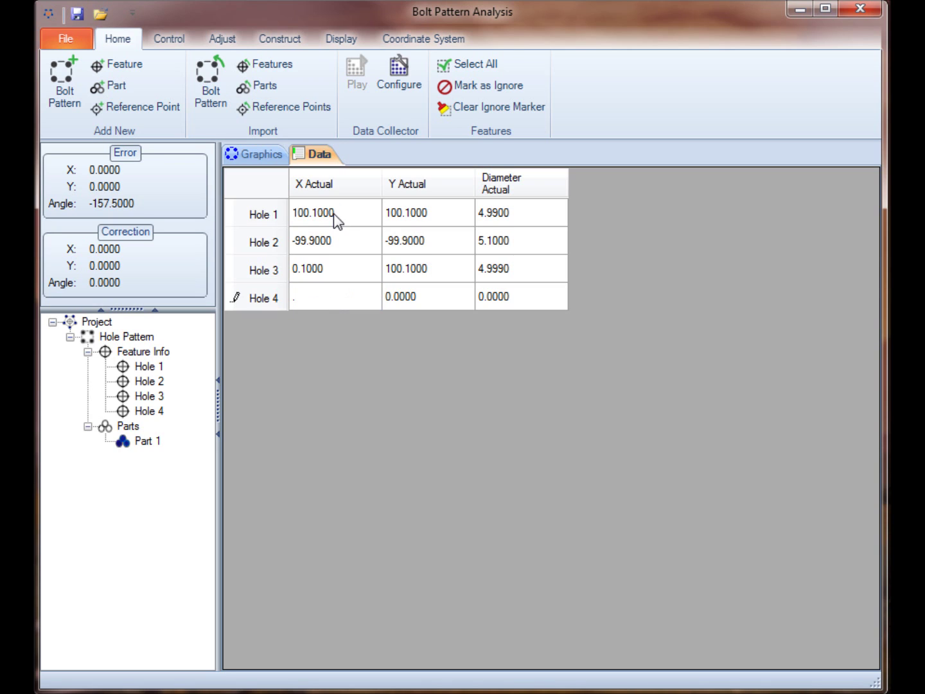
type("1")
key("Tab")
type("-99.9")
key("Tab")
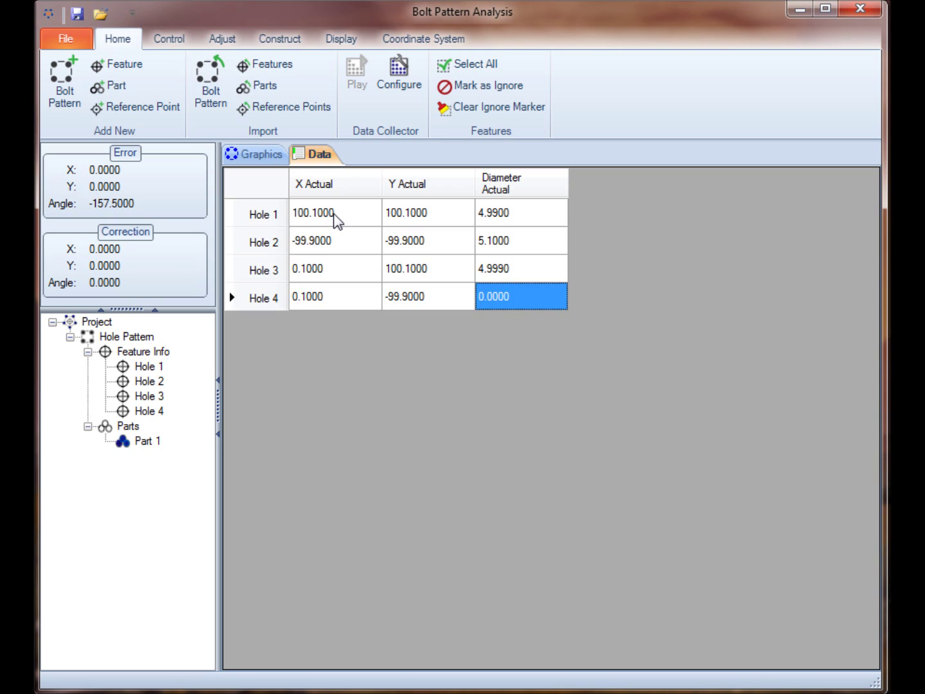
type("4.")
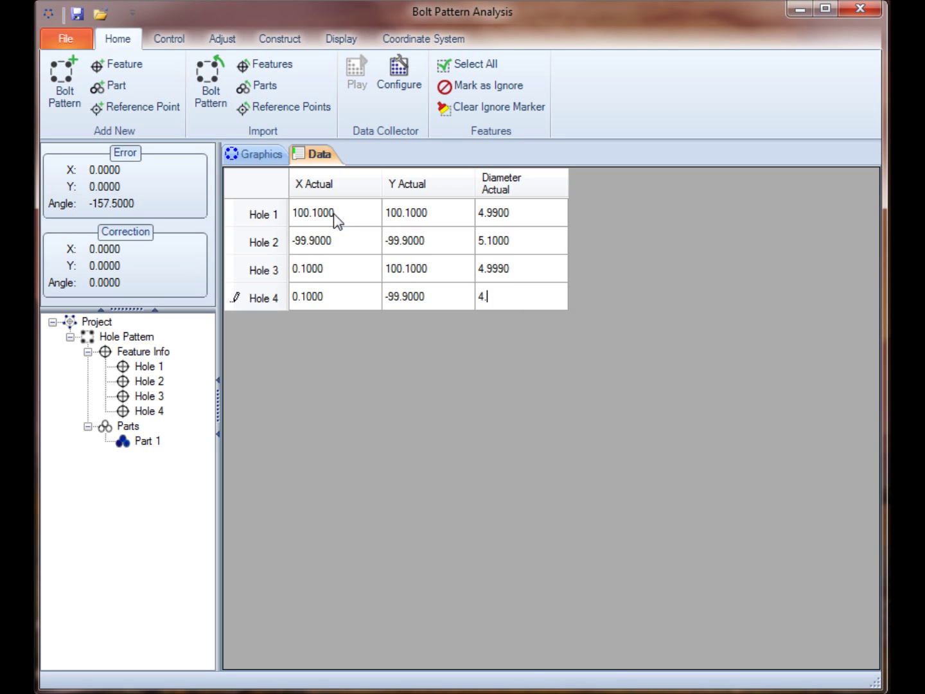
type("98")
left_click(517, 277)
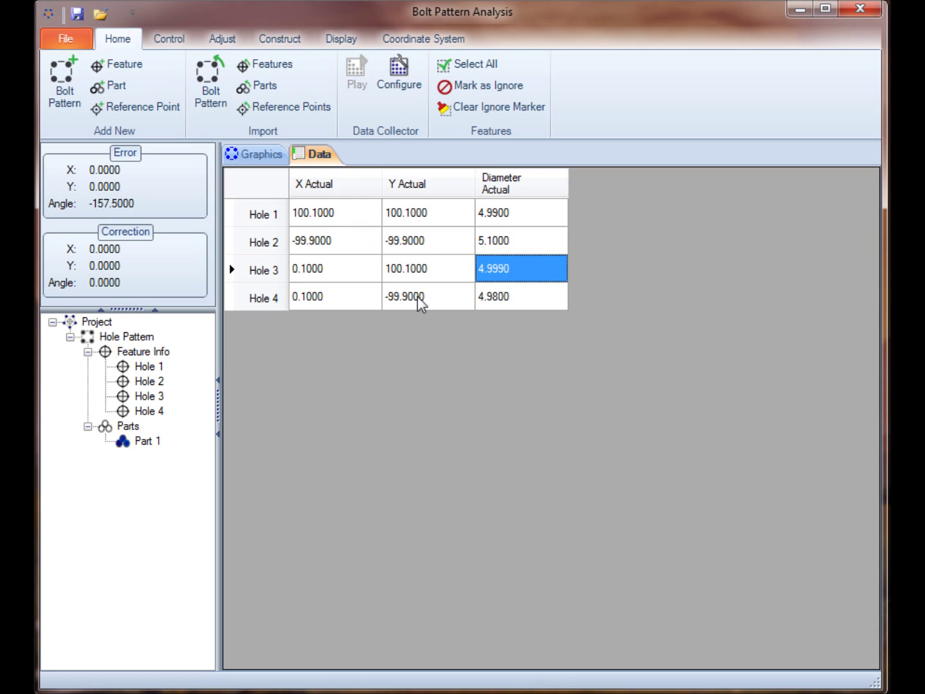
- Display the measured pattern drawing with error X 0.1000, Y 0.1000, then show best-fit options
left_click(263, 157)
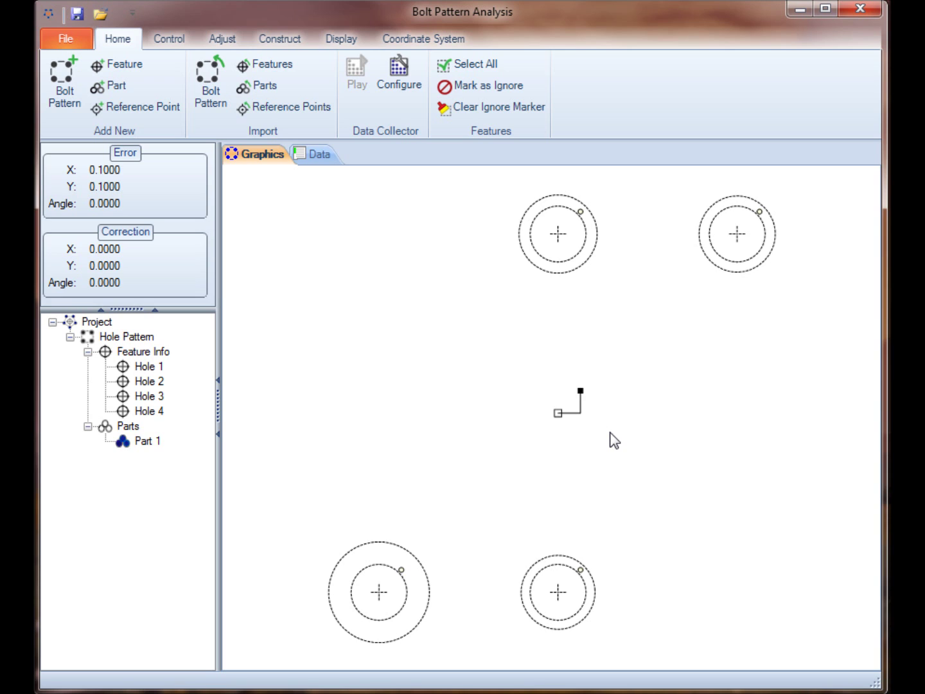
left_click(152, 39)
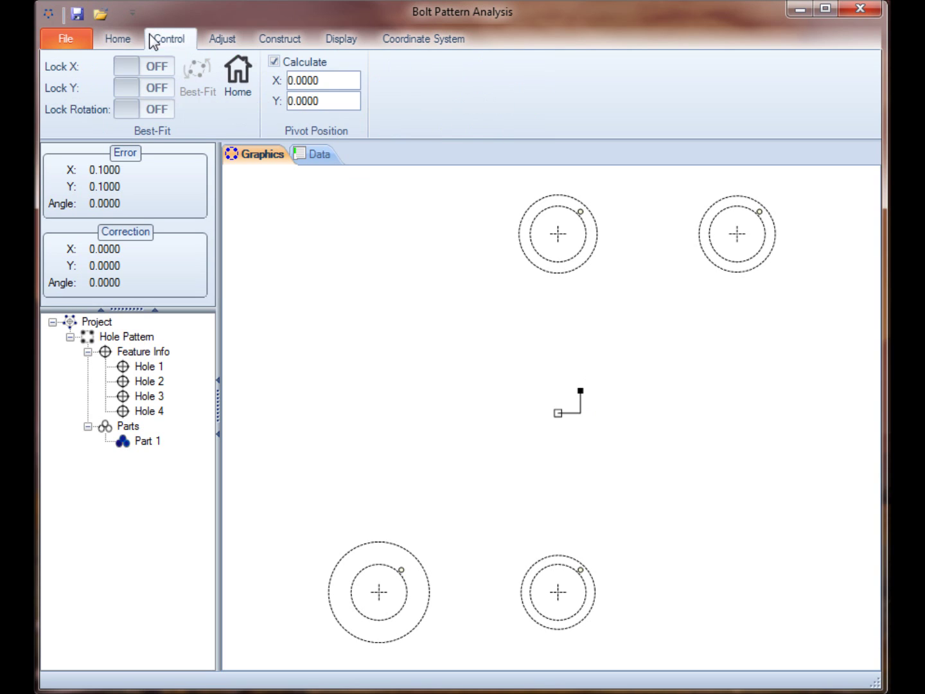
- Best-fit the Feature Info pattern three times, resetting each time so the correction returns to zero
left_click(138, 352)
left_click(188, 79)
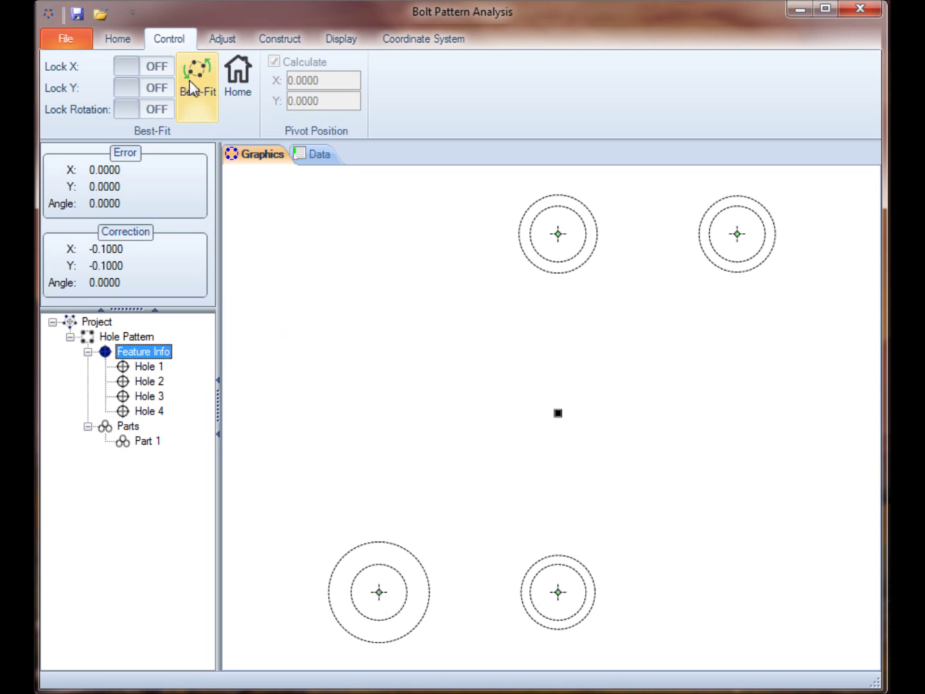
left_click(243, 91)
left_click(198, 90)
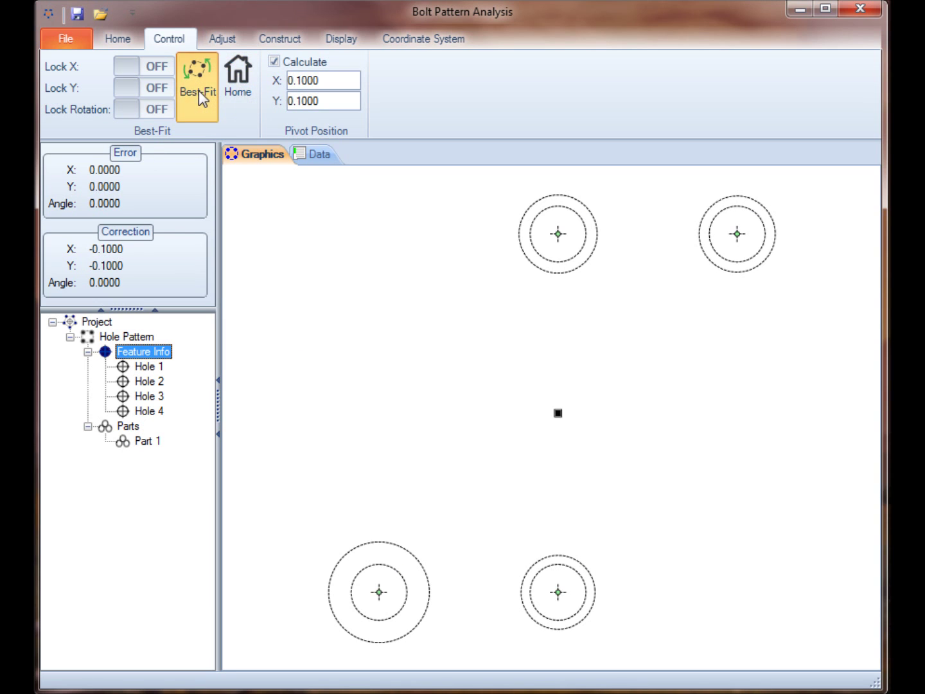
left_click(231, 90)
left_click(205, 86)
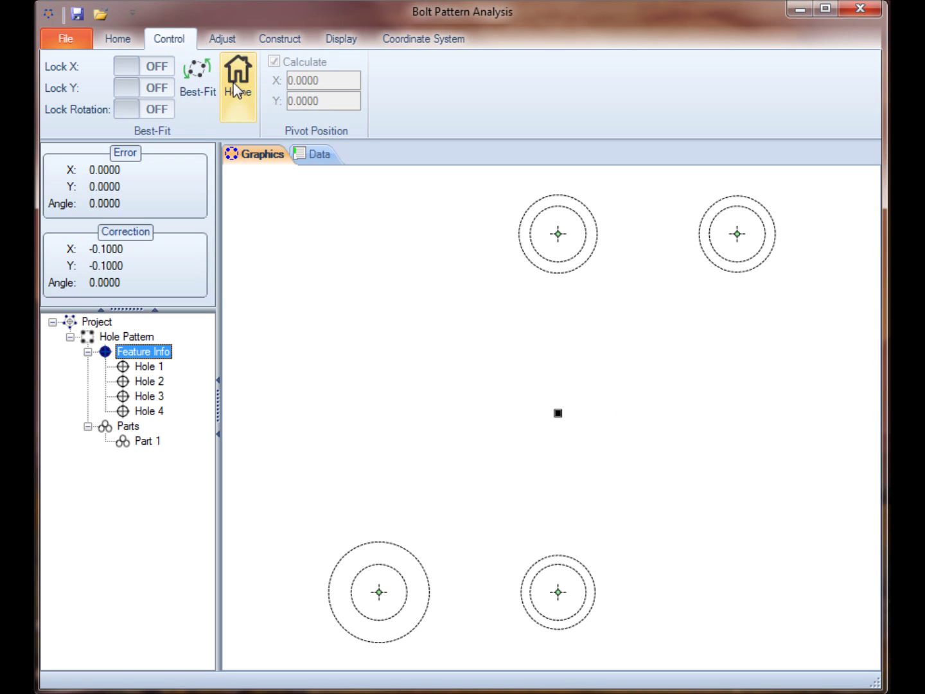
left_click(238, 89)
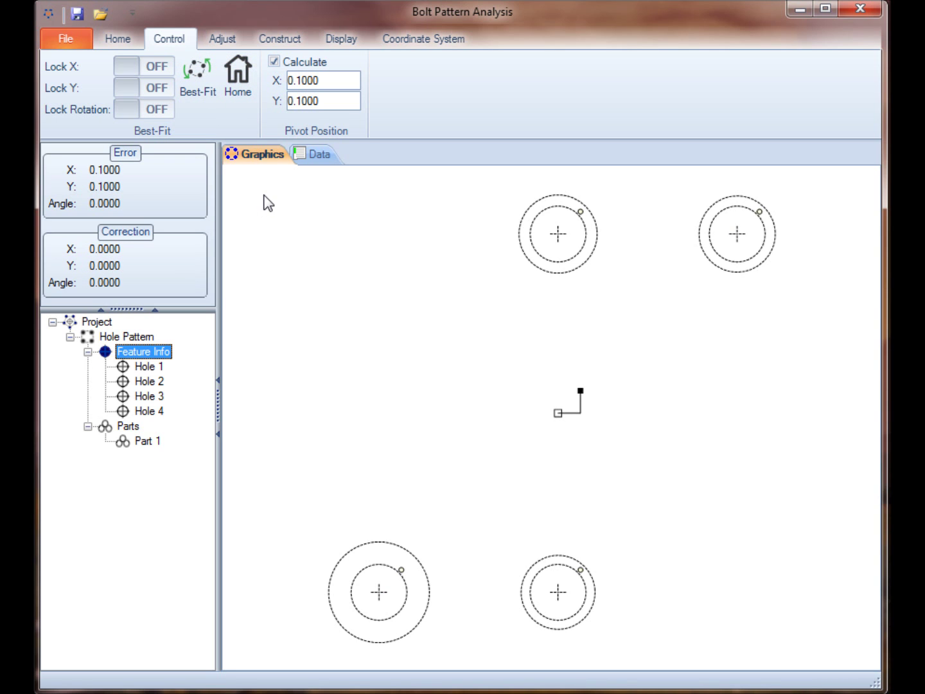